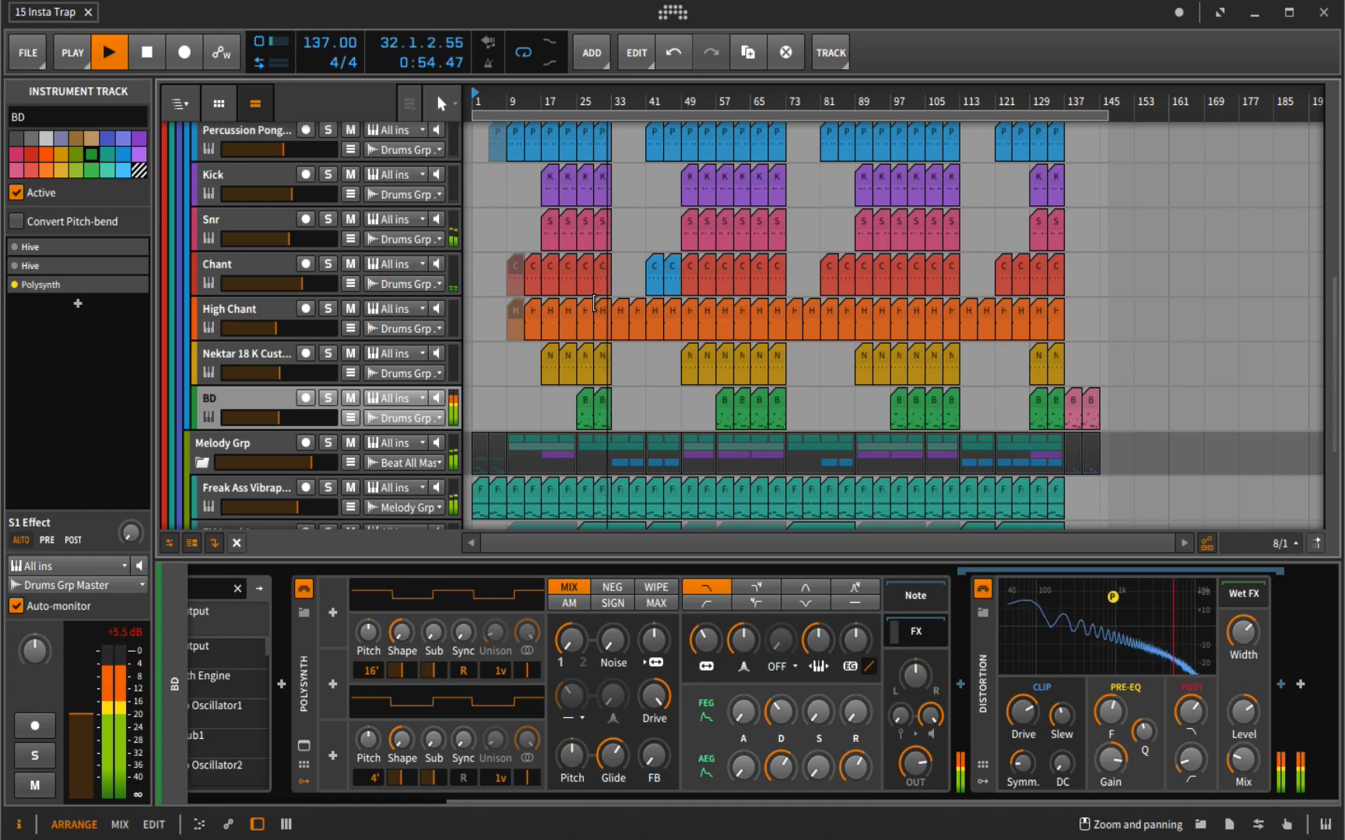
Step: Stop playback, solo the Freak Ass Vibraphone track in the Melody Grp, and play the arrangement from the start
key("space")
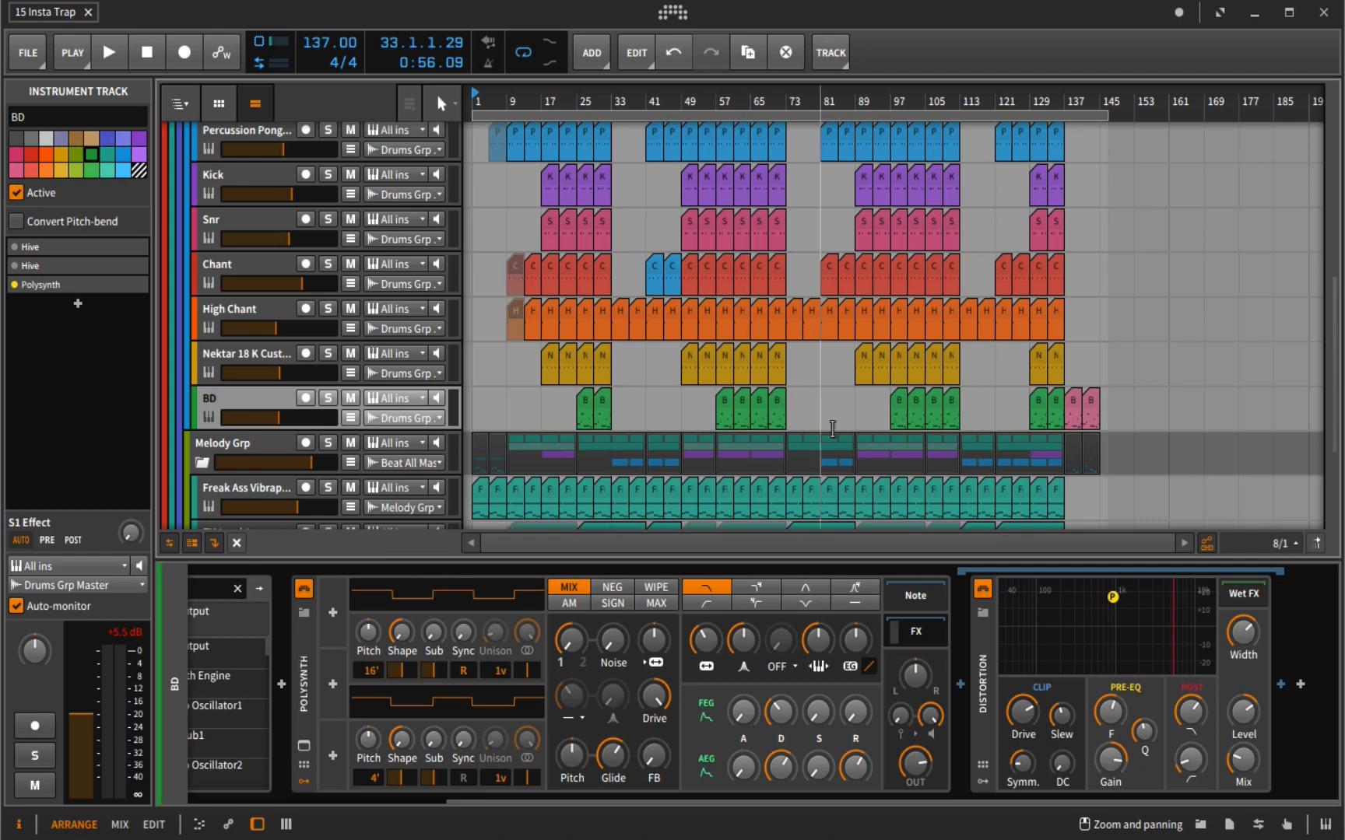
scroll(662, 280, "down", 5)
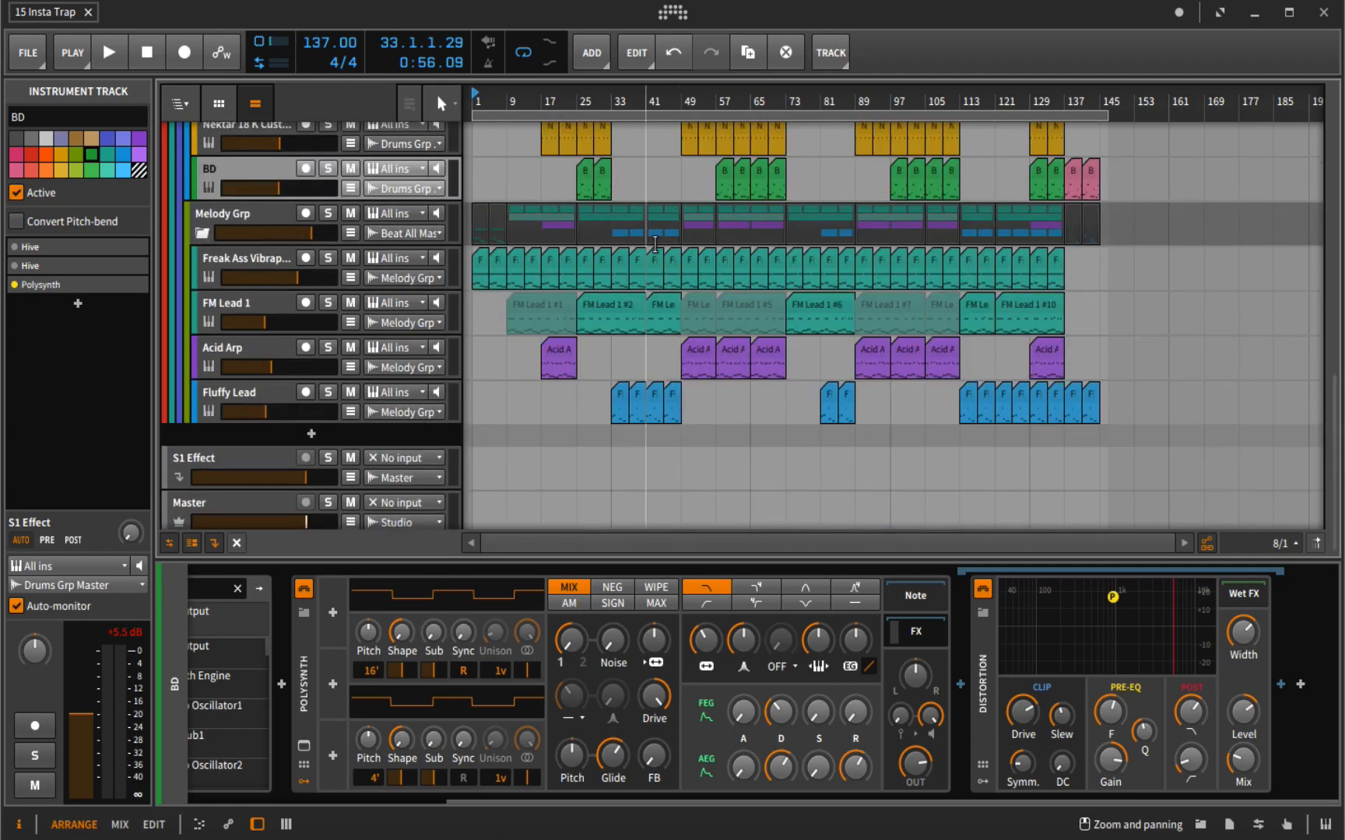
left_click(327, 259)
key("space")
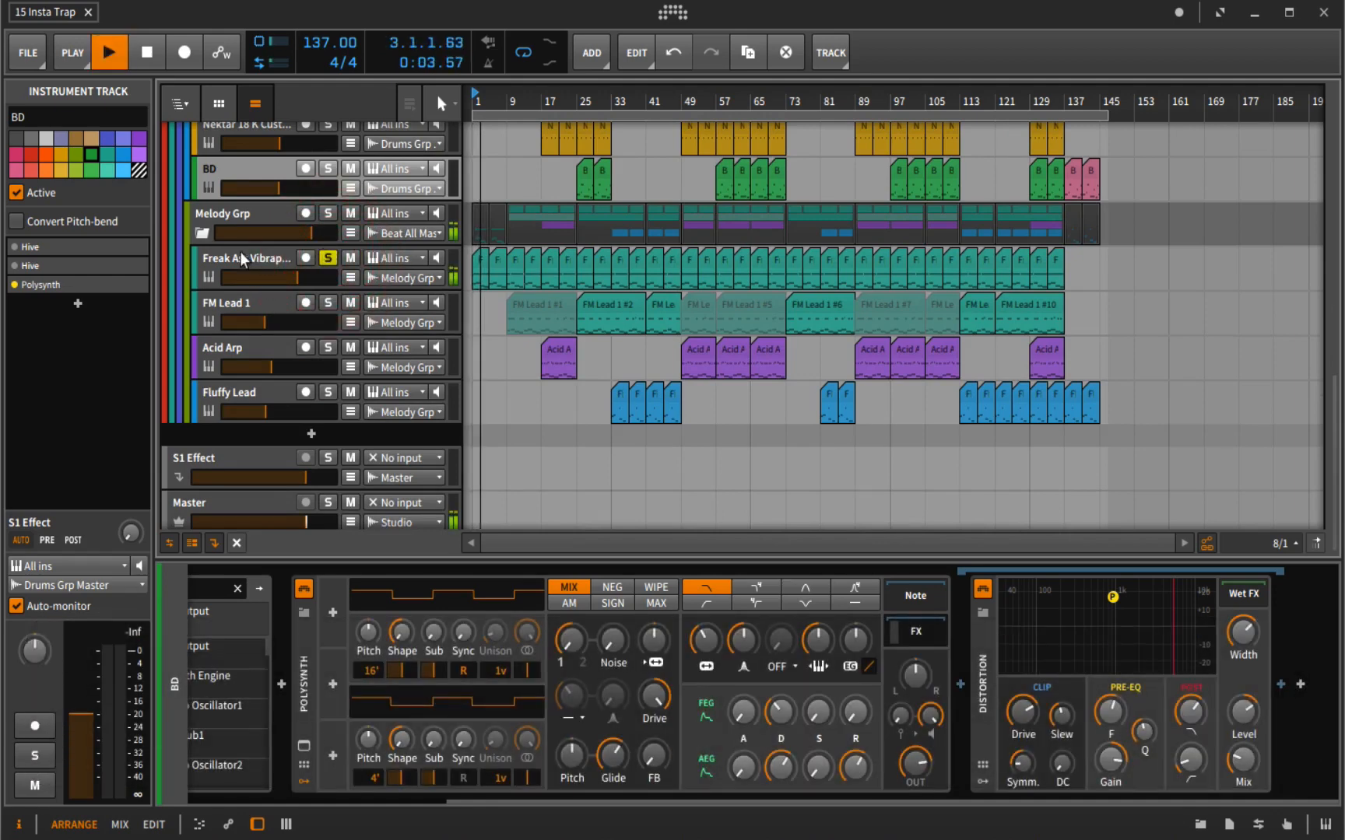
Step: Show the vibraphone track's devices, watch its Instachord plugin during playback, and stop and close the plugin
left_click(240, 251)
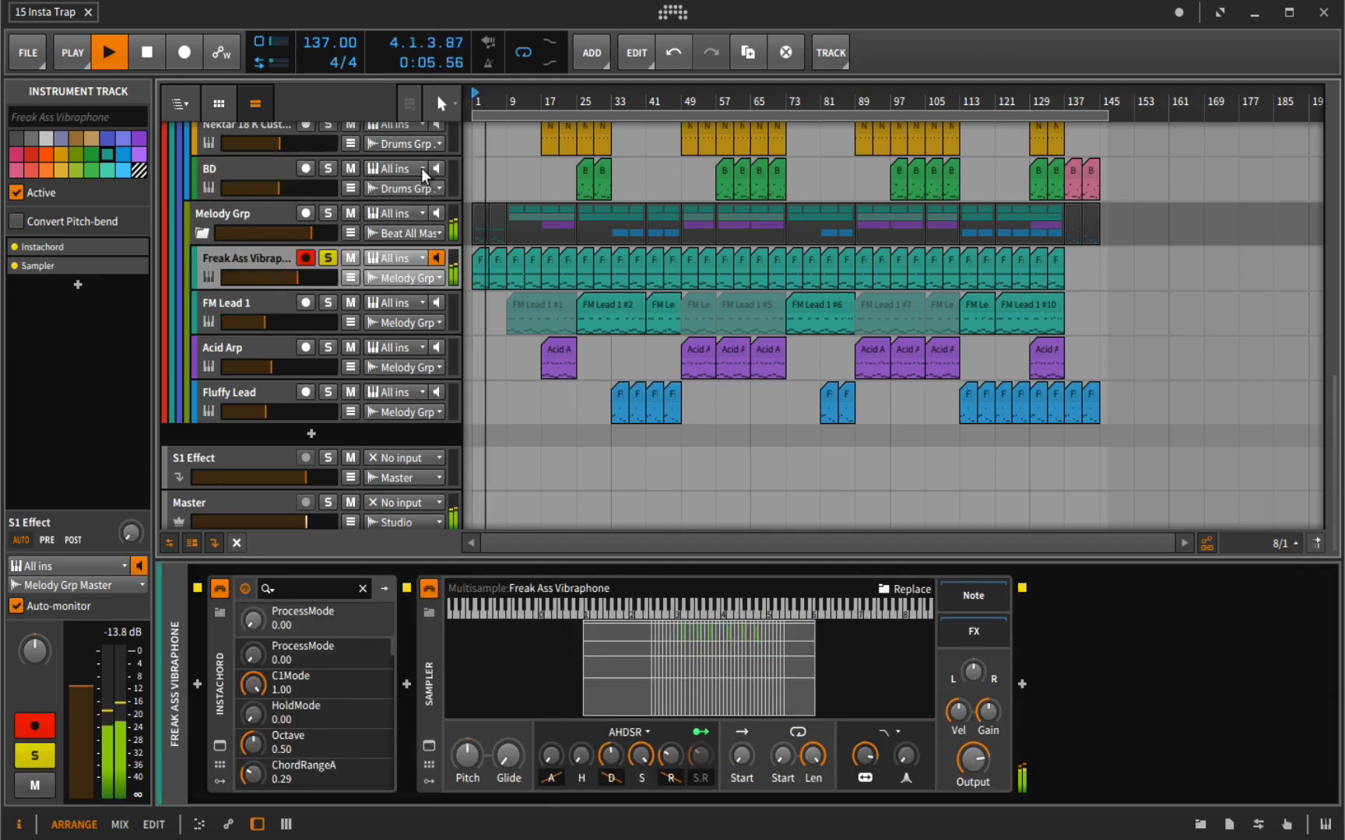
left_click(219, 745)
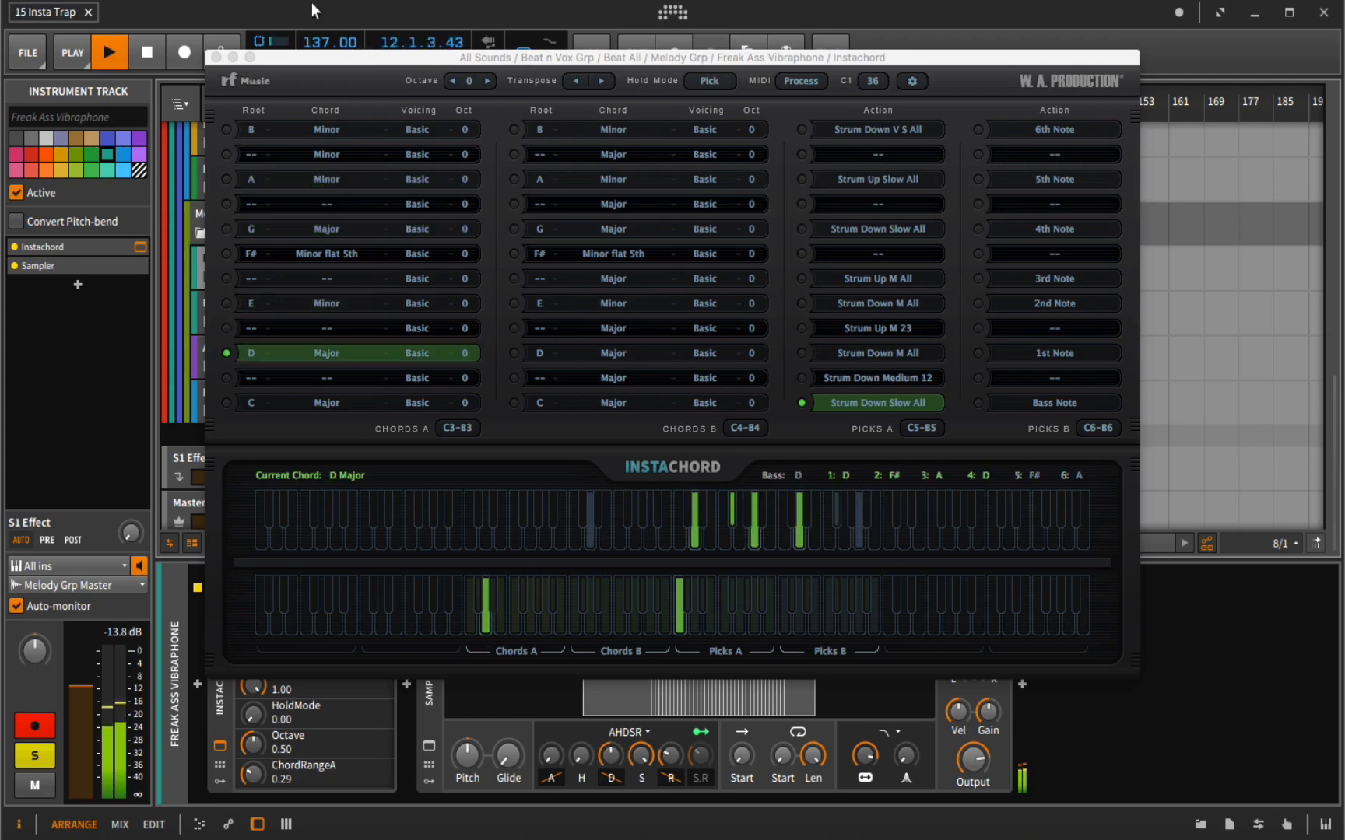
key("space")
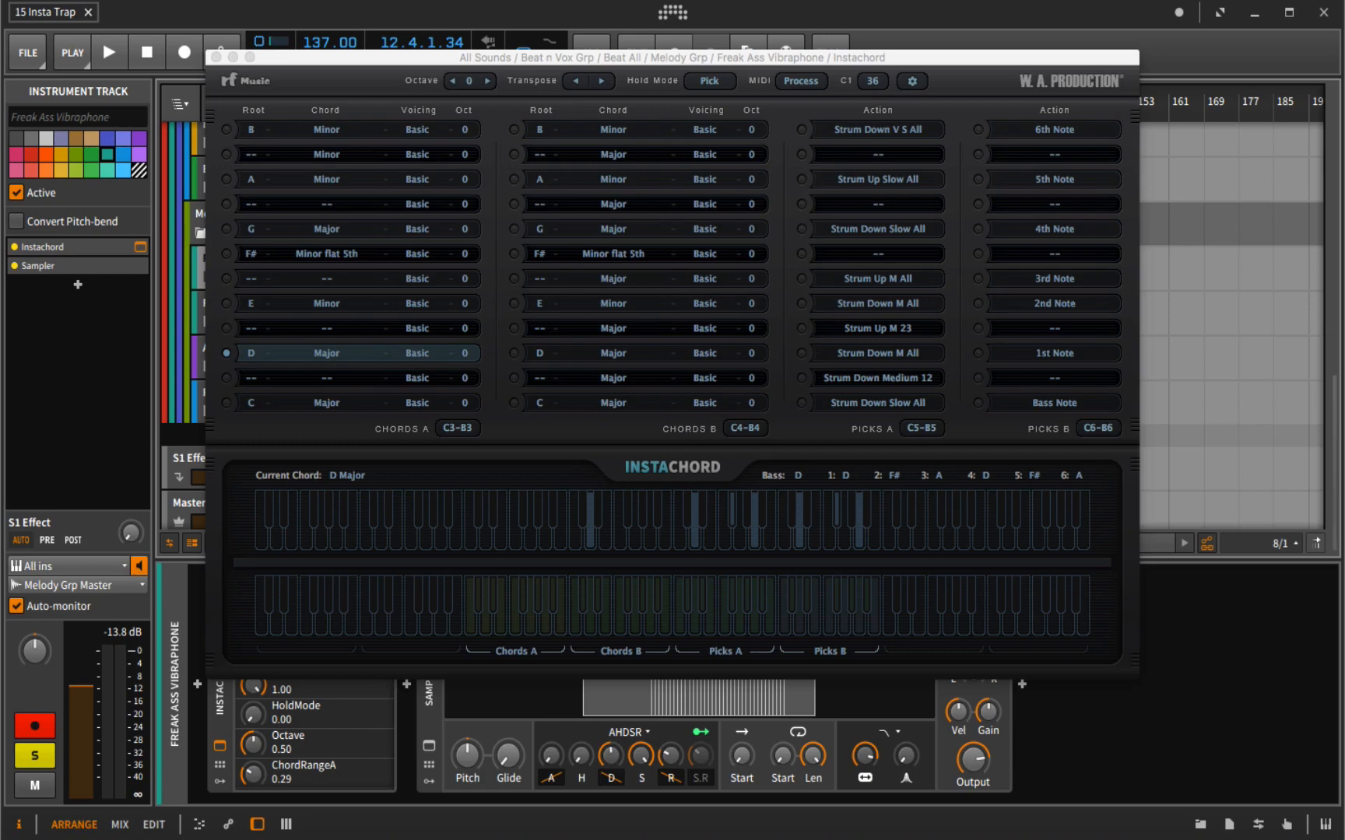
left_click(212, 56)
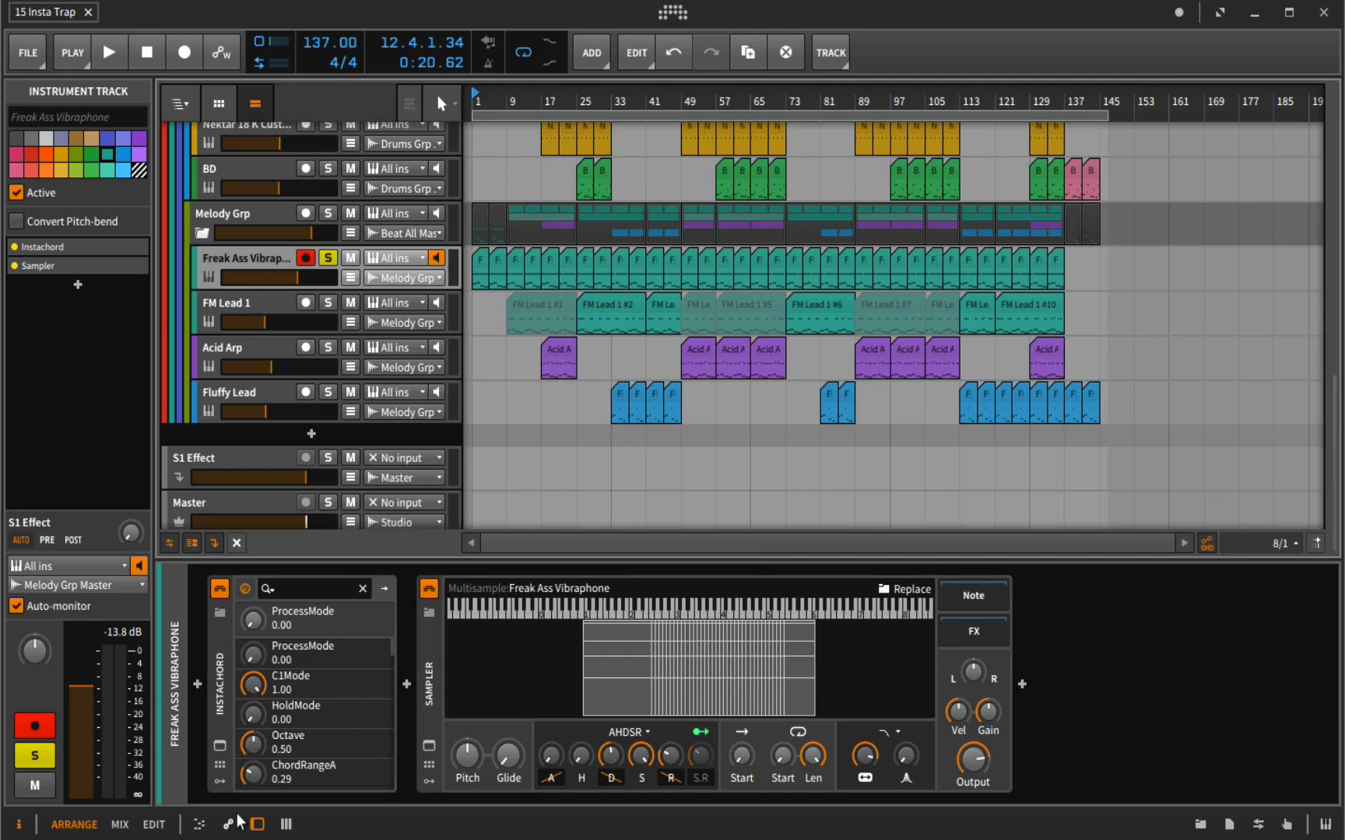
Step: Reopen the vibraphone track's Instachord, reposition its window, and examine the C and D slots of Chords A
left_click(218, 744)
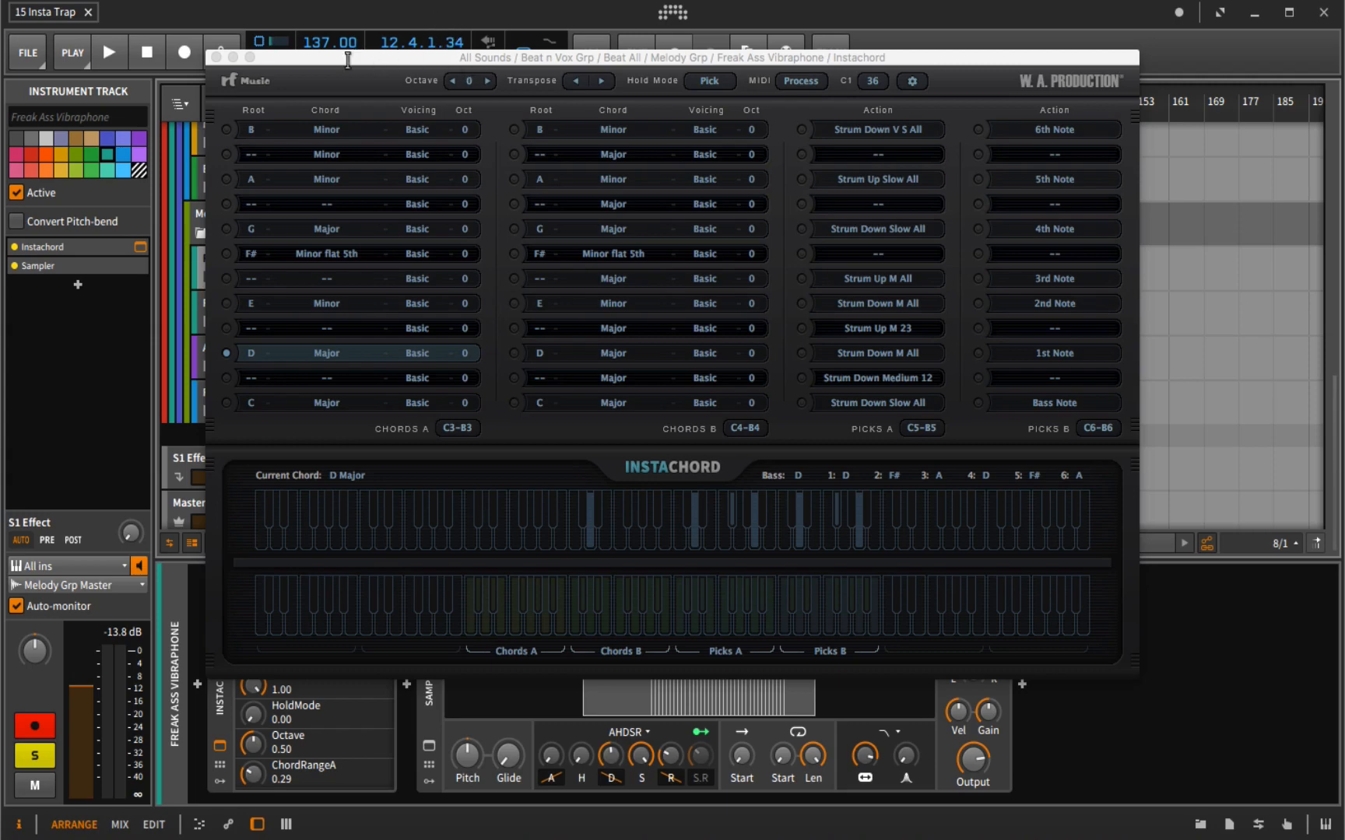
left_click_drag(349, 61, 487, 77)
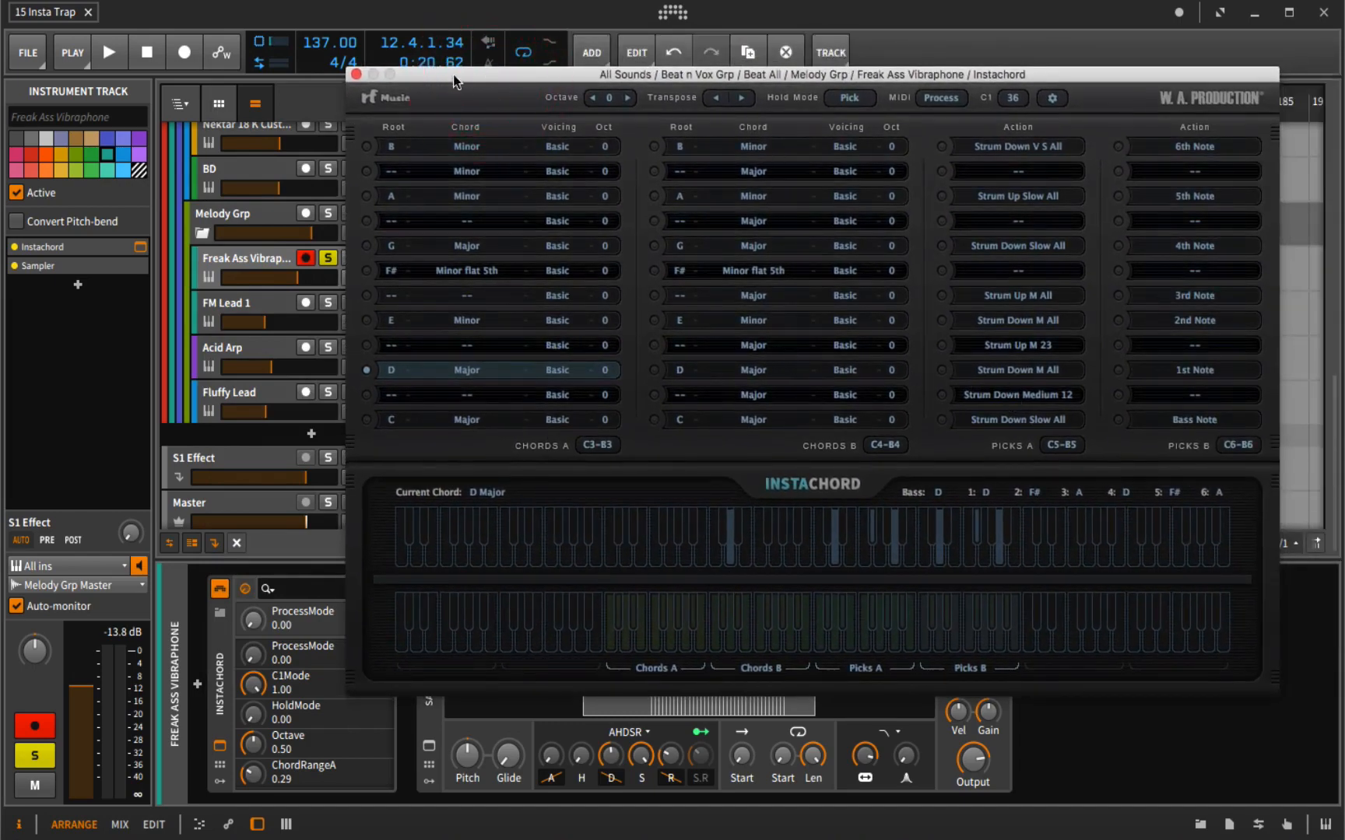
left_click_drag(448, 74, 460, 44)
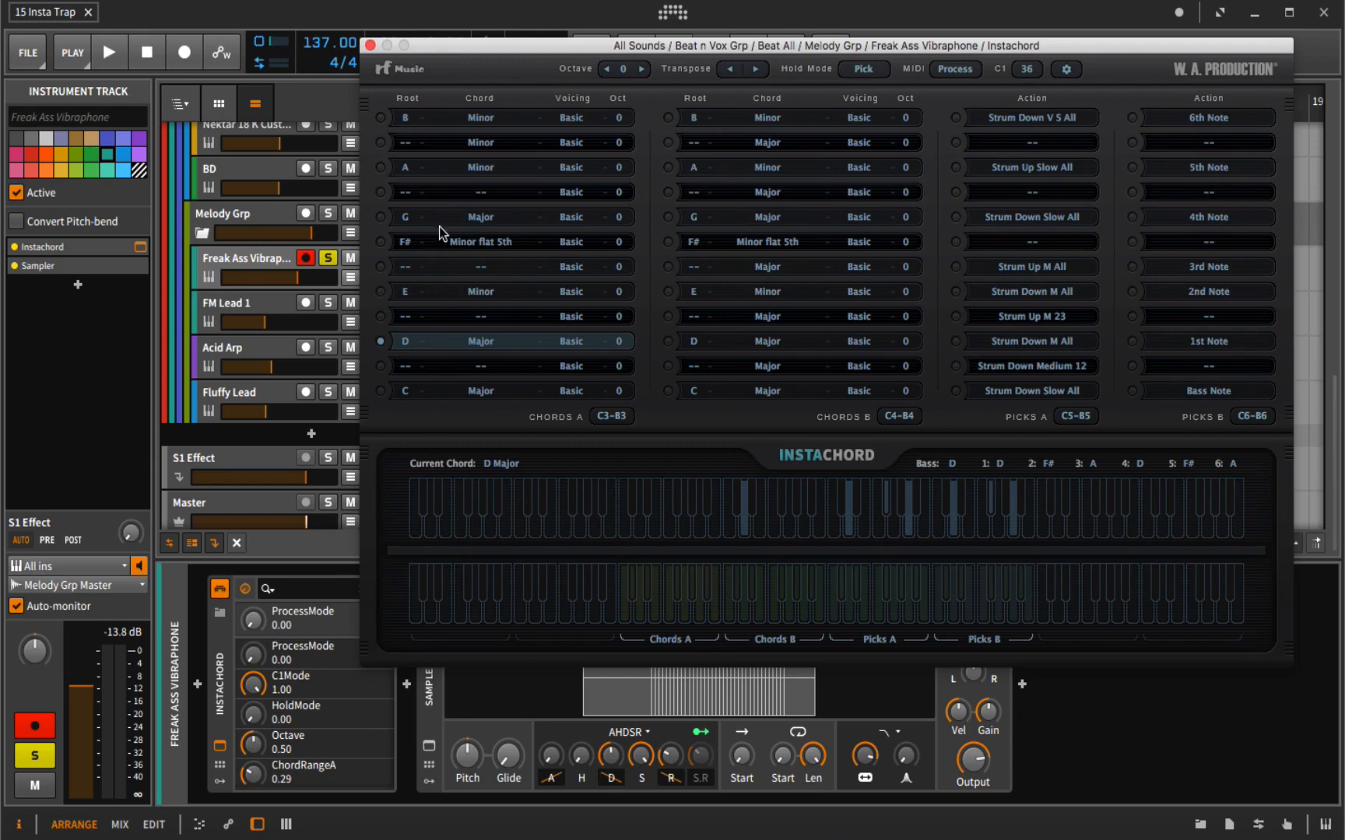
left_click_drag(429, 49, 375, 77)
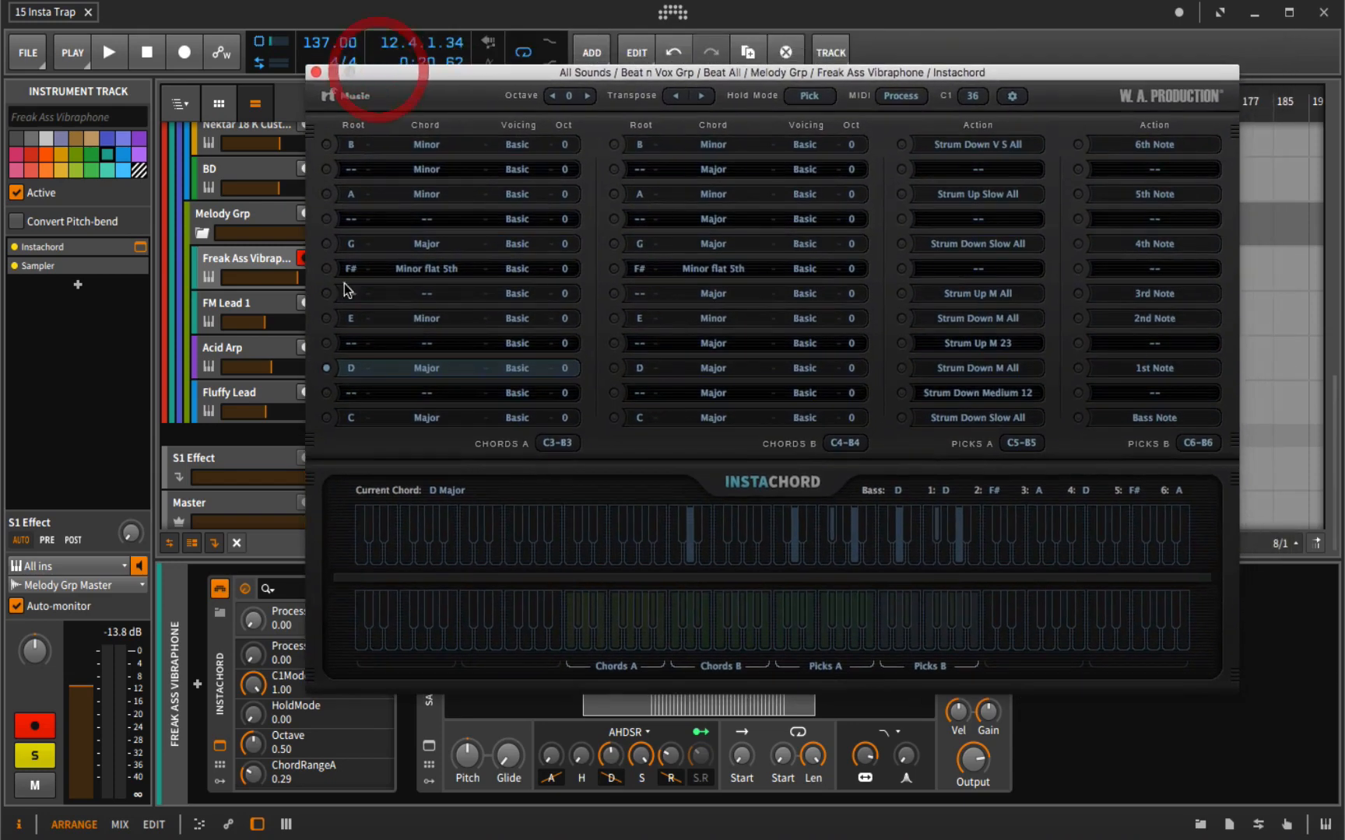
left_click(326, 418)
left_click(327, 368)
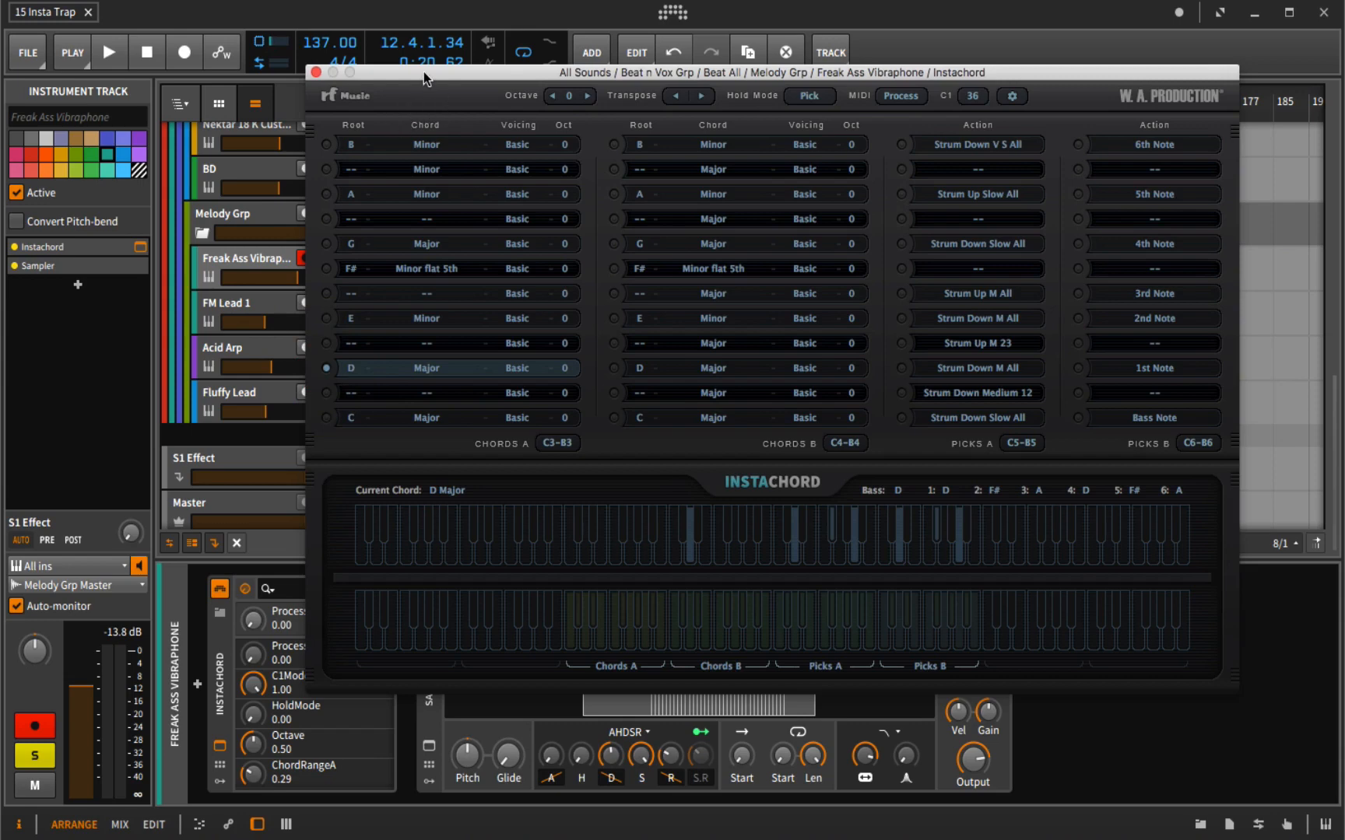
Step: Play the soloed vibraphone to watch its chords and strums trigger in Instachord, and stop and close the plugin
key("space")
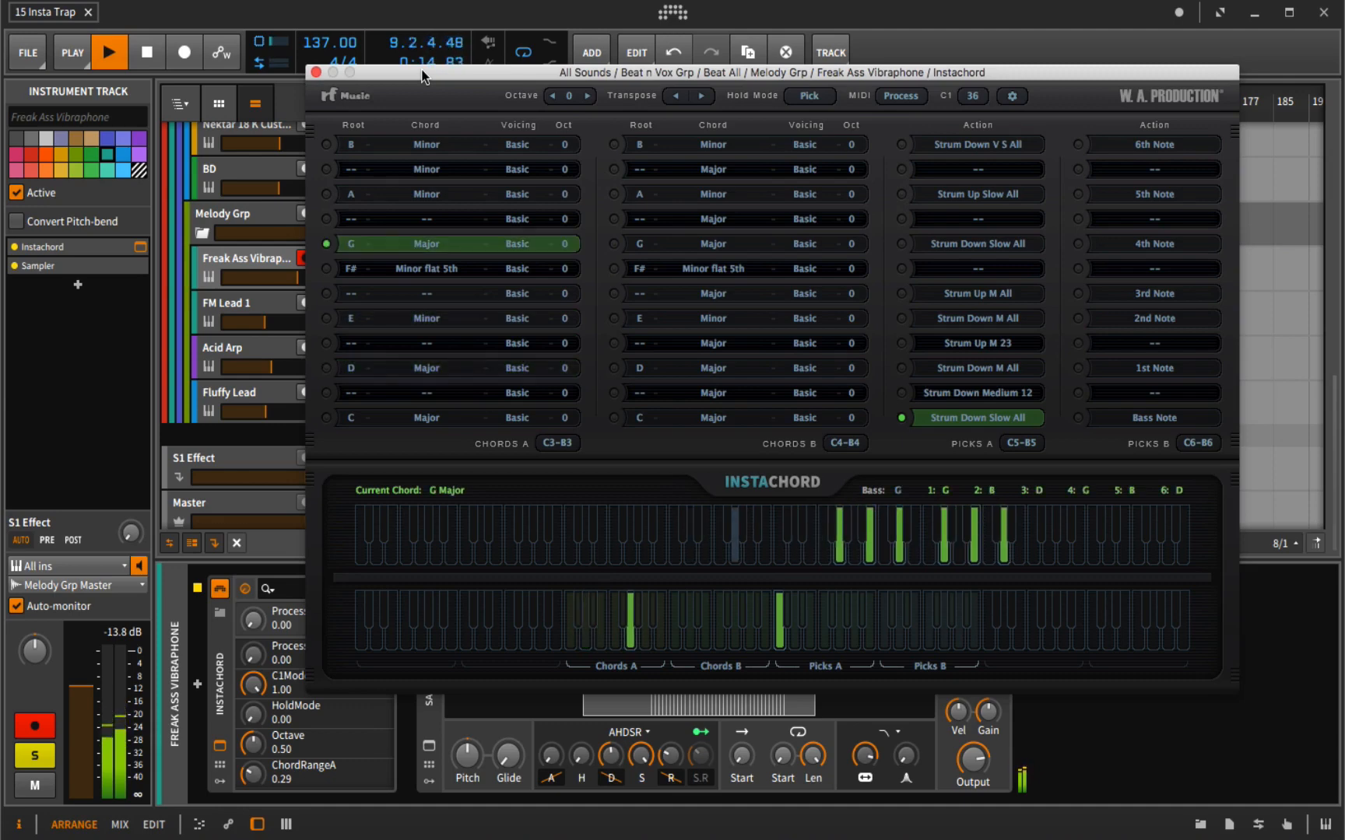
key("space")
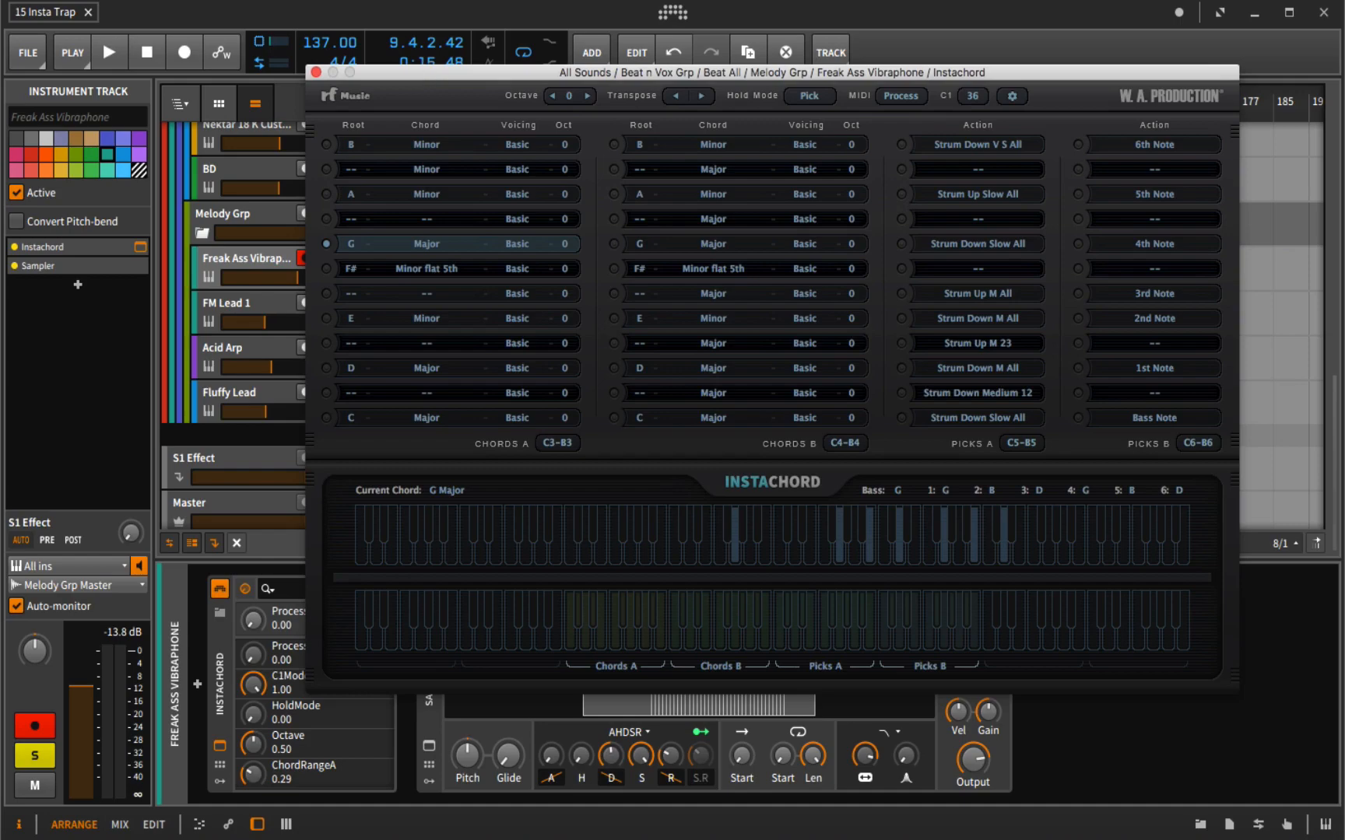
left_click(315, 71)
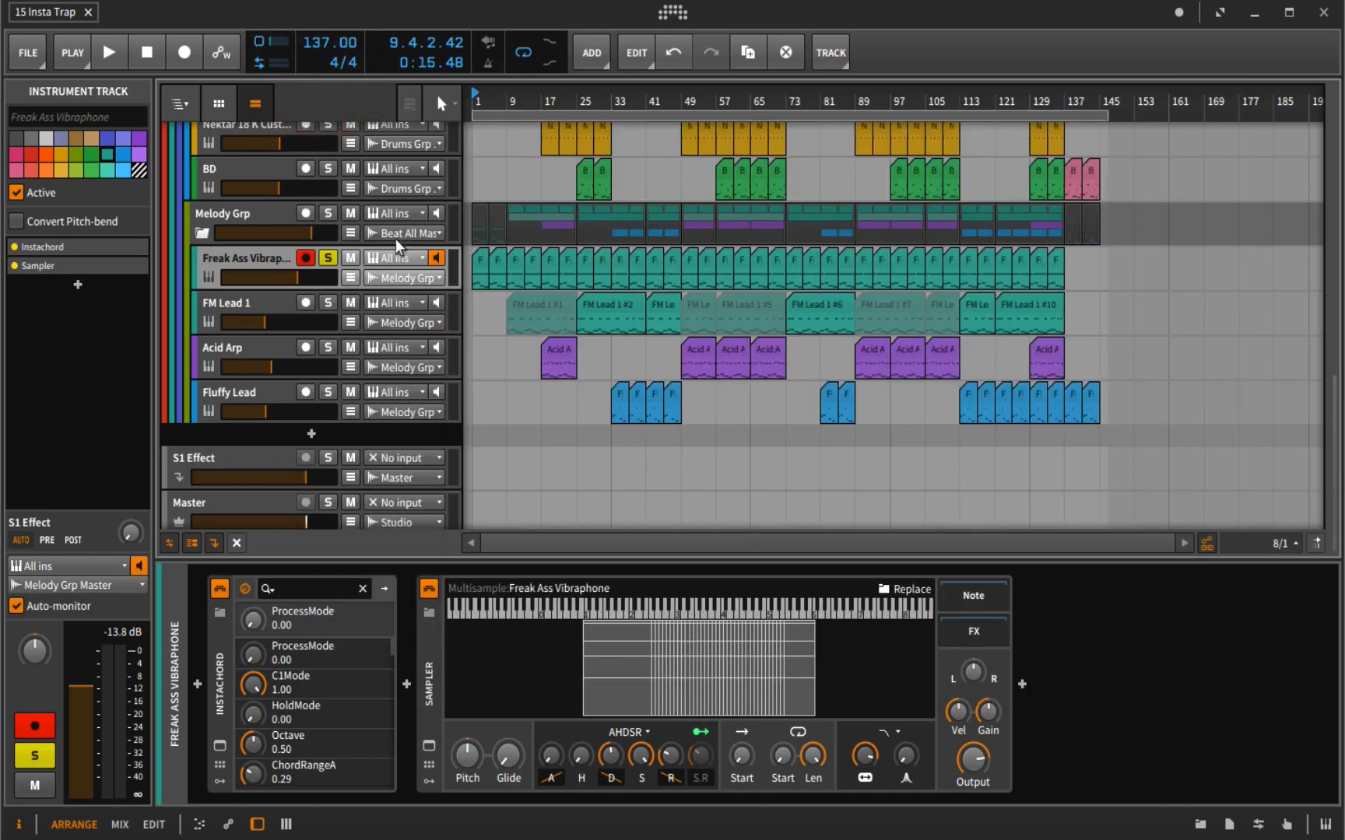
Step: Open Instachord on the FM Lead 1 track, move its window off the clips, and briefly play from the FM Lead 1 clip at bar 25
left_click(268, 309)
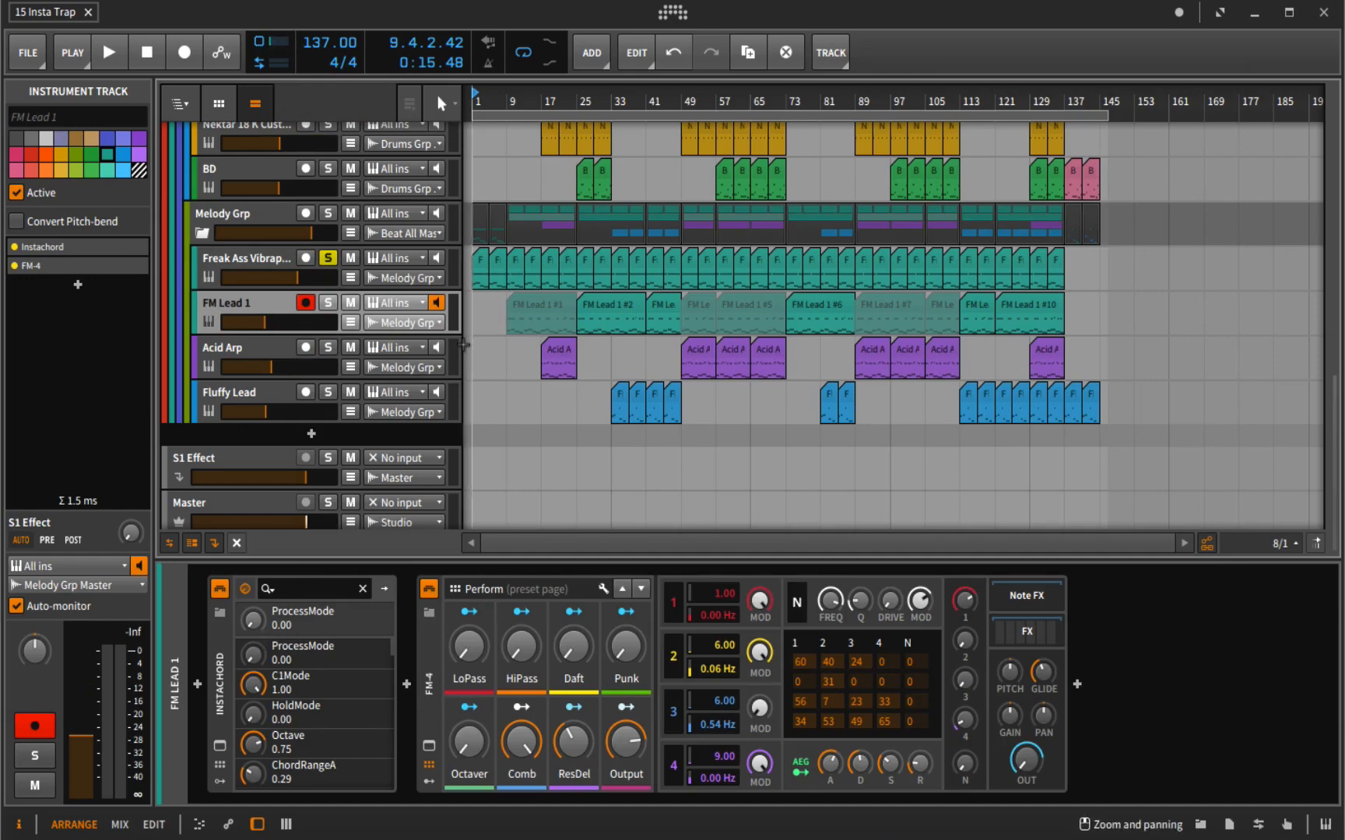
left_click(217, 744)
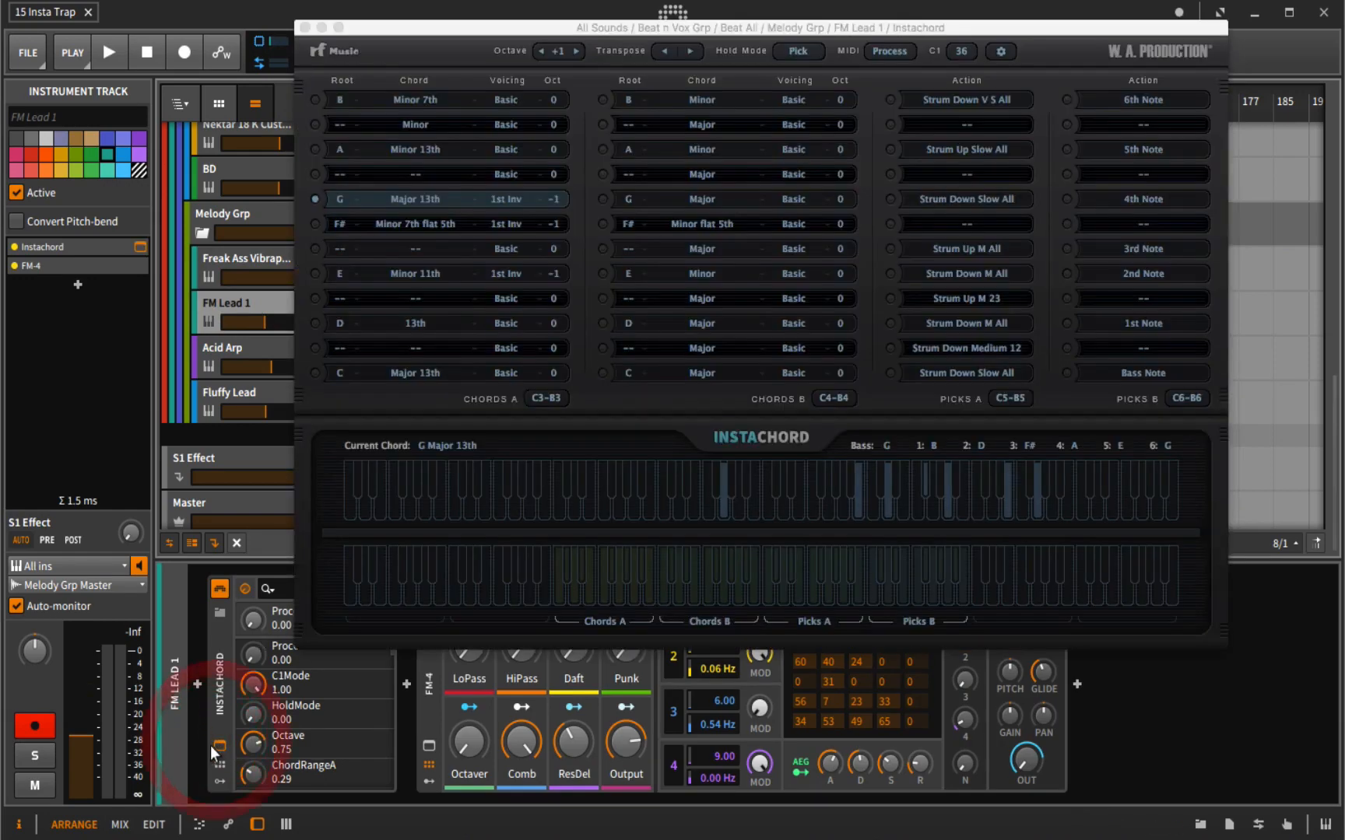
left_click_drag(434, 28, 766, 160)
left_click(584, 307)
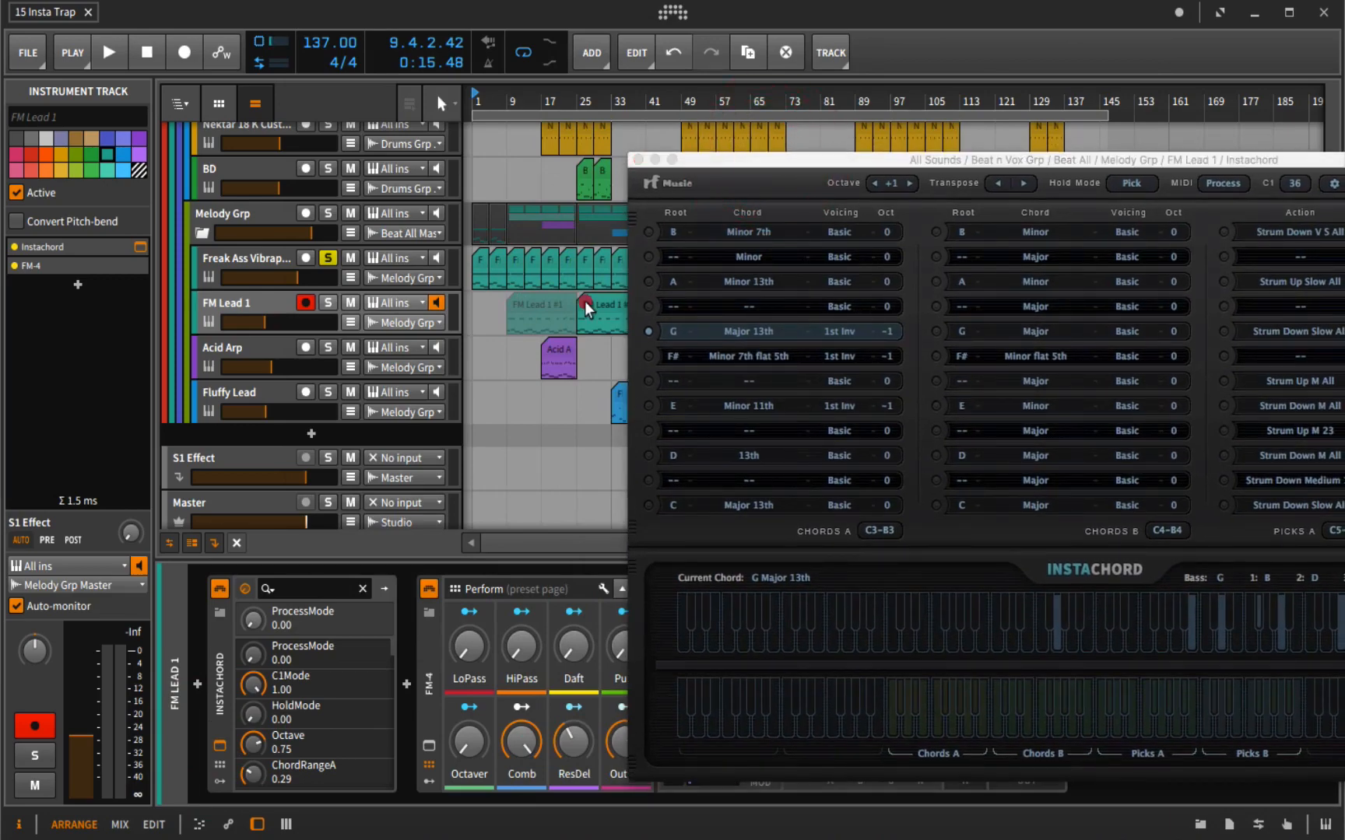
key("space")
key("space")
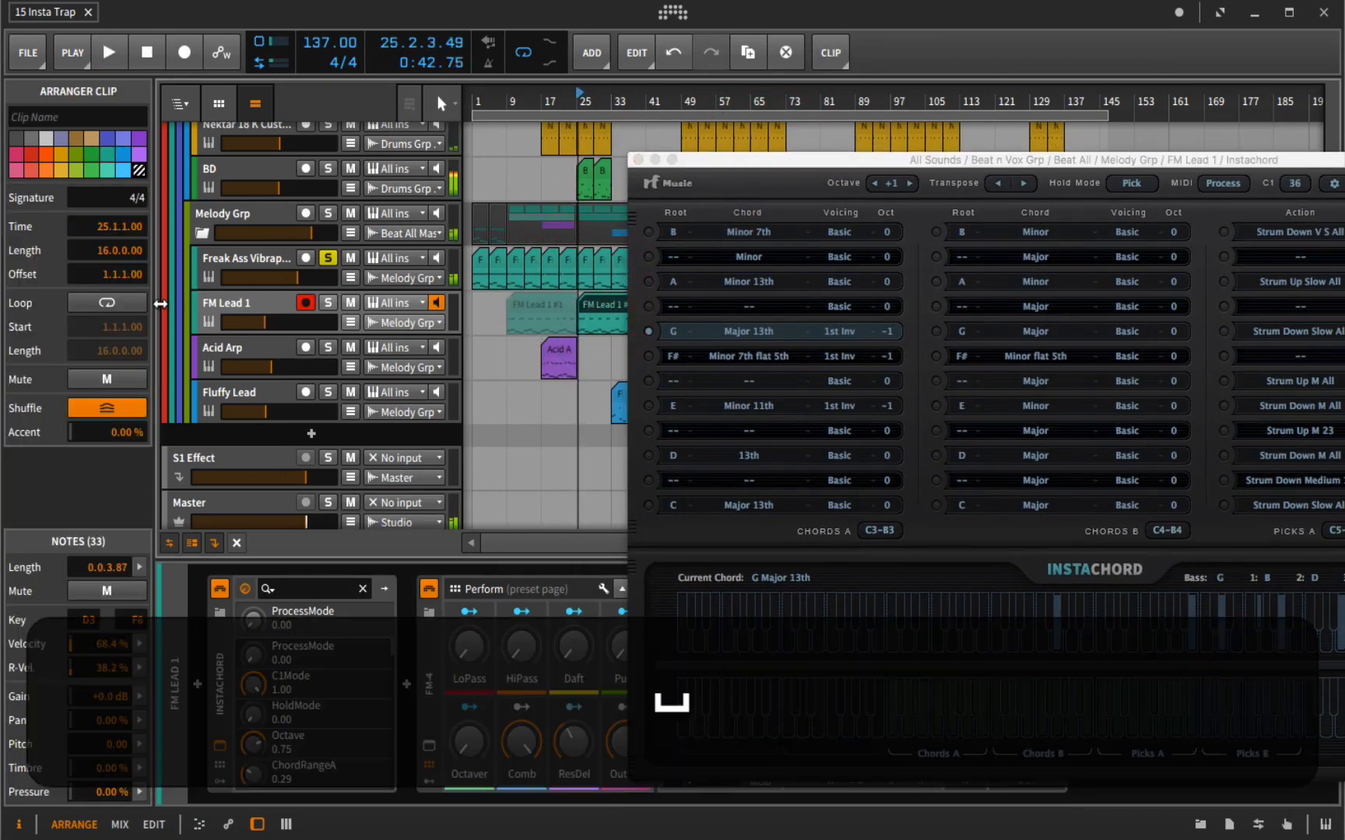
Step: Solo FM Lead 1 instead of the vibraphone and play its clip from bar 25 while watching the chords in Instachord
left_click(328, 303)
left_click(328, 259)
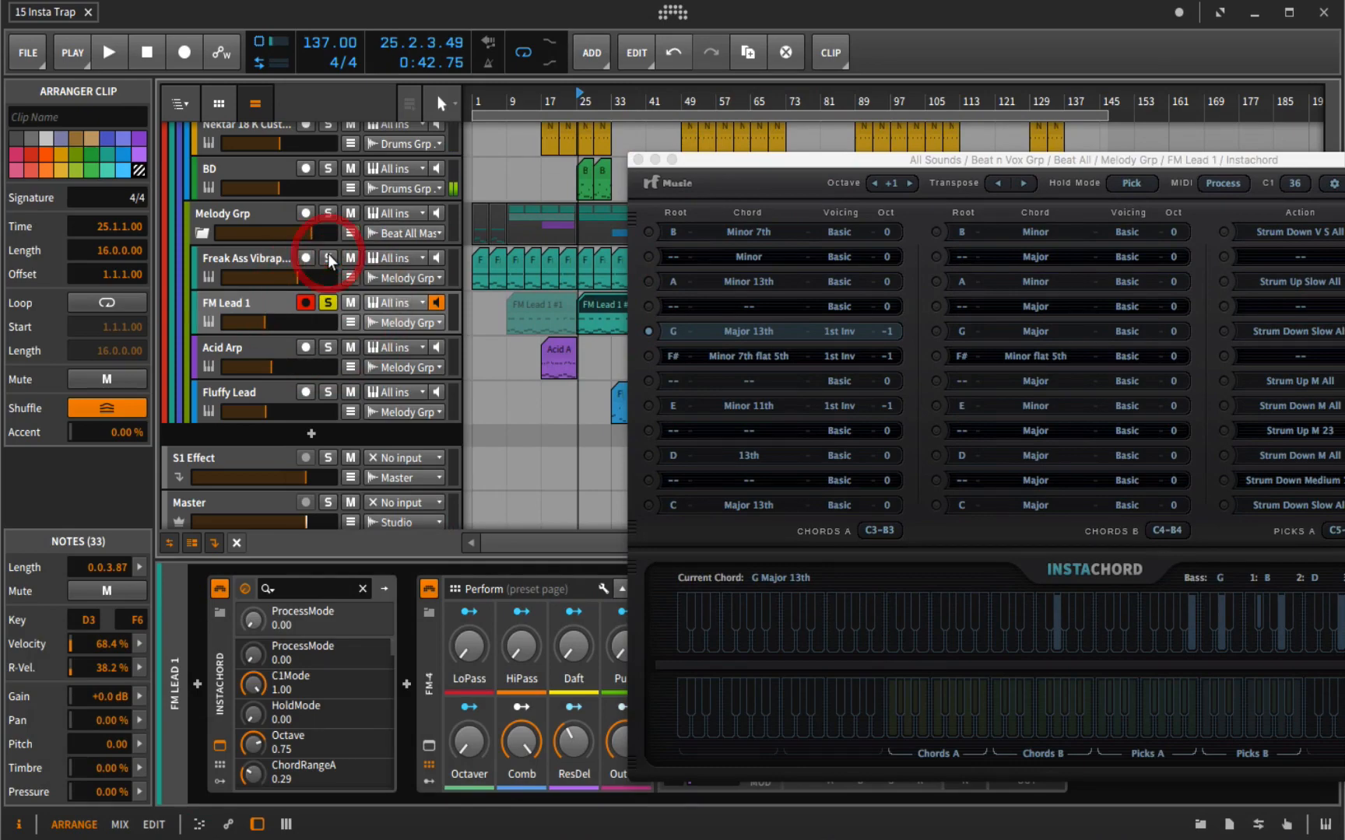
key("space")
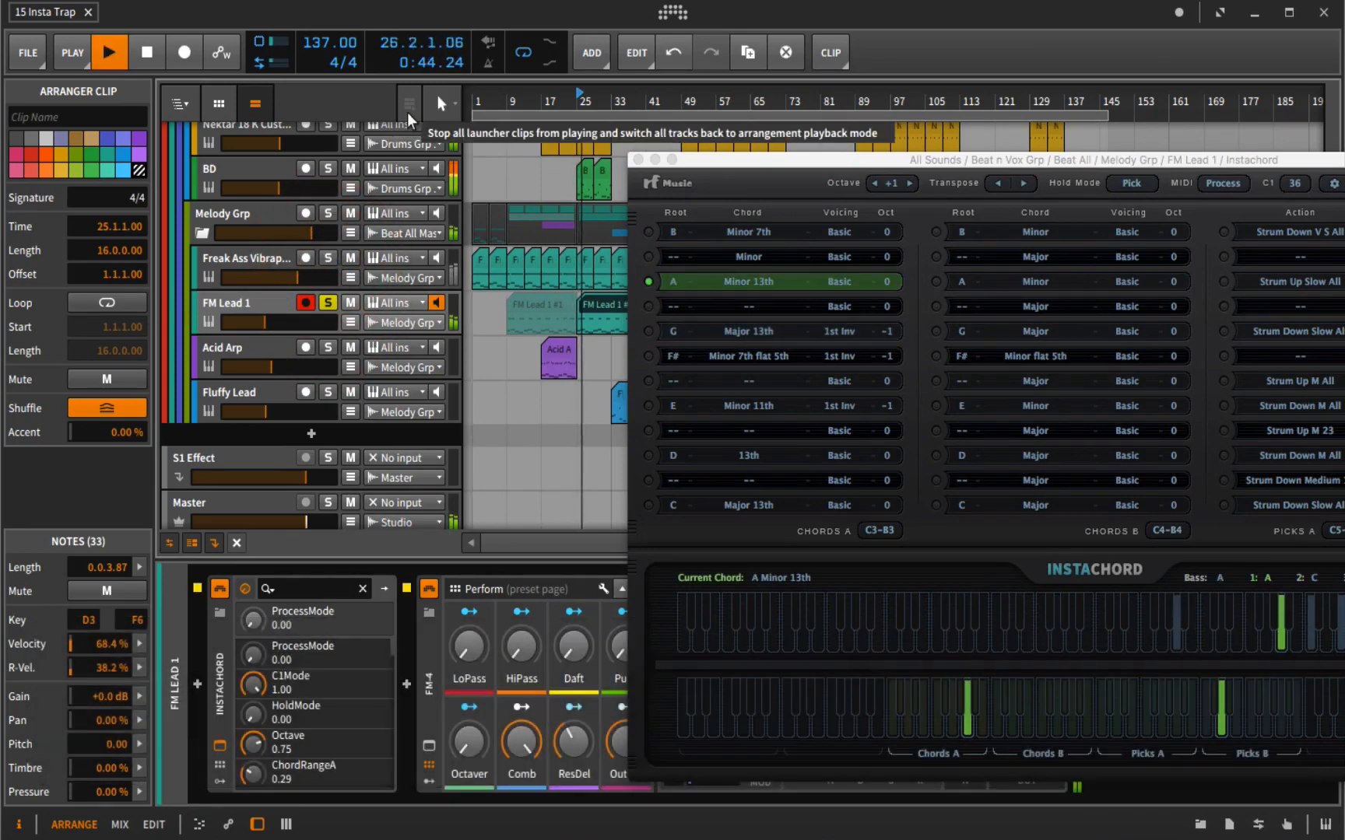
left_click(406, 112)
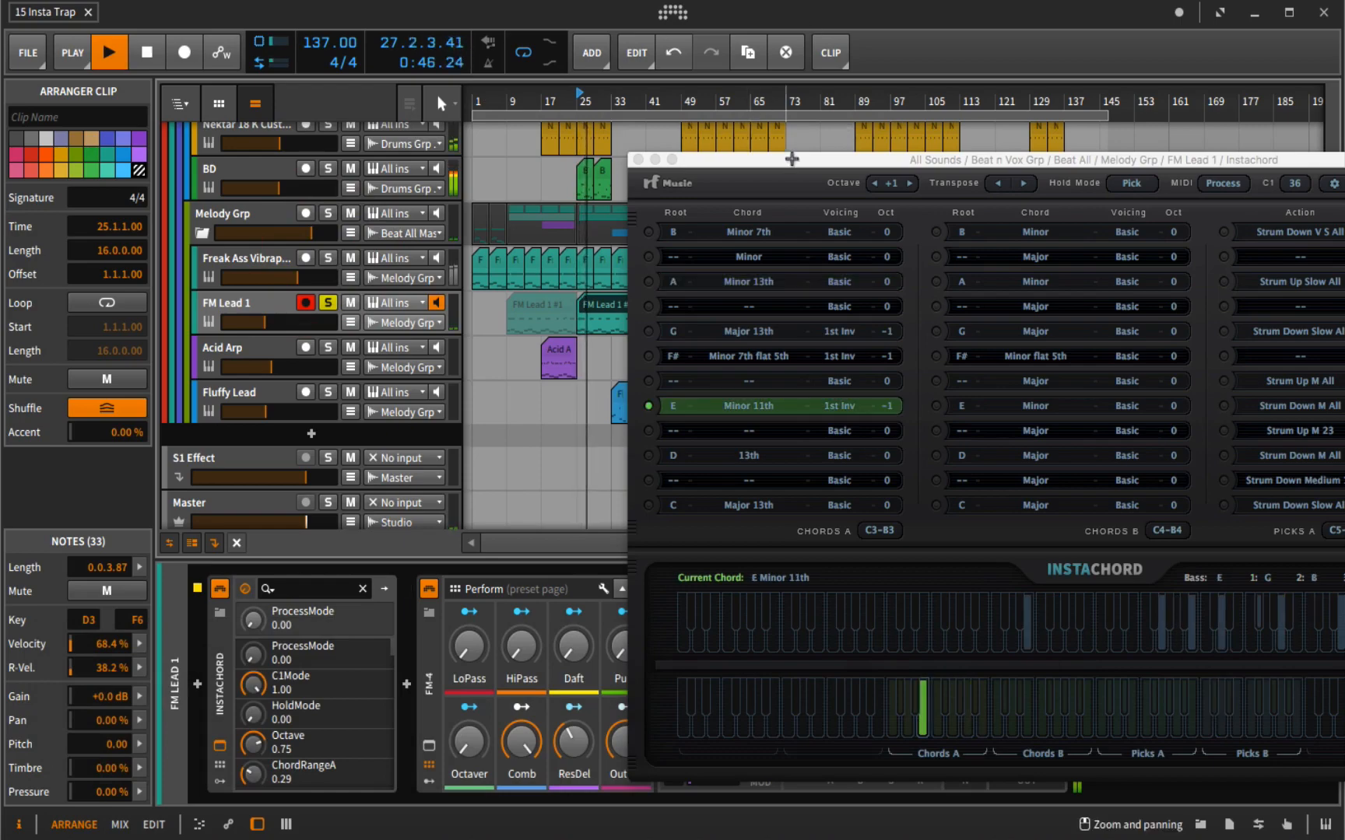
left_click_drag(791, 164, 545, 133)
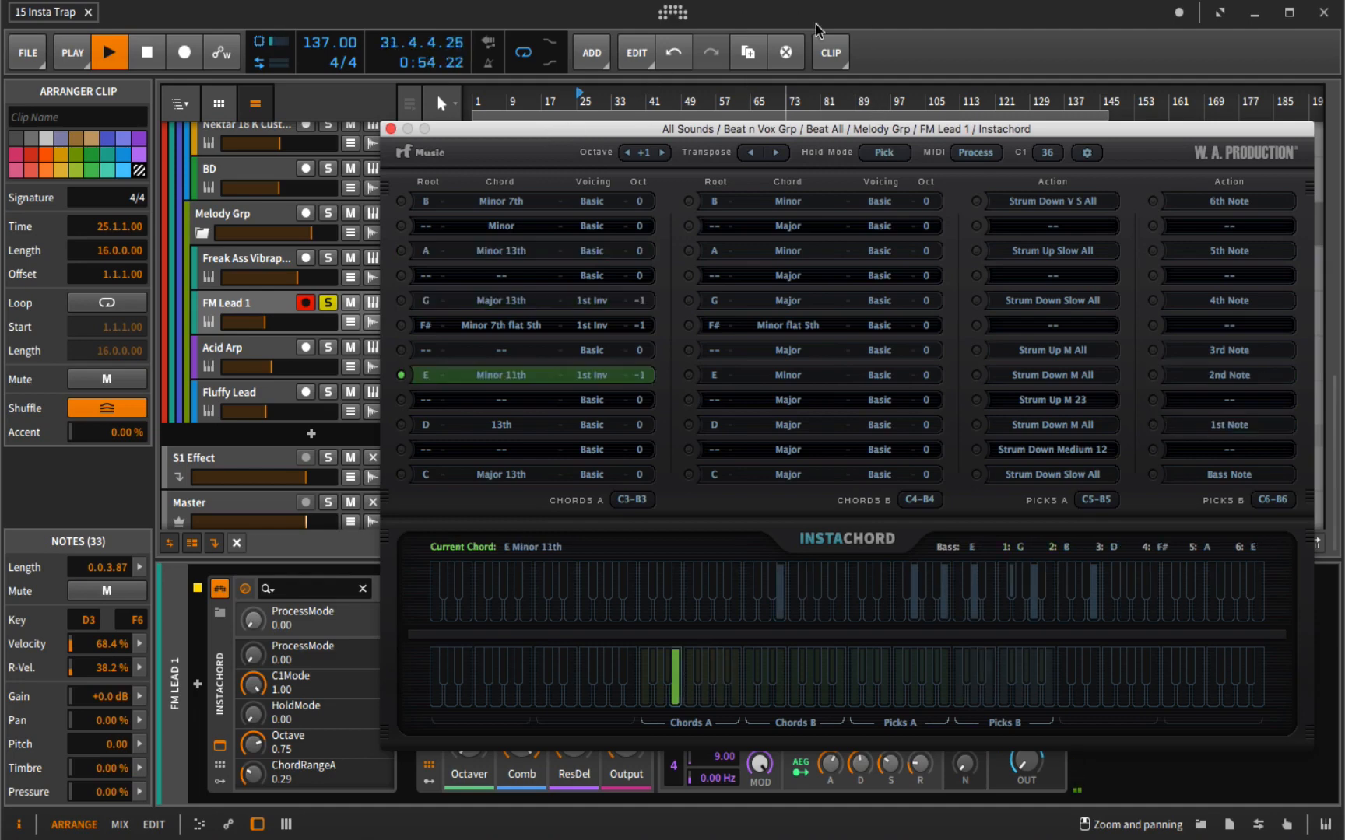
key("space")
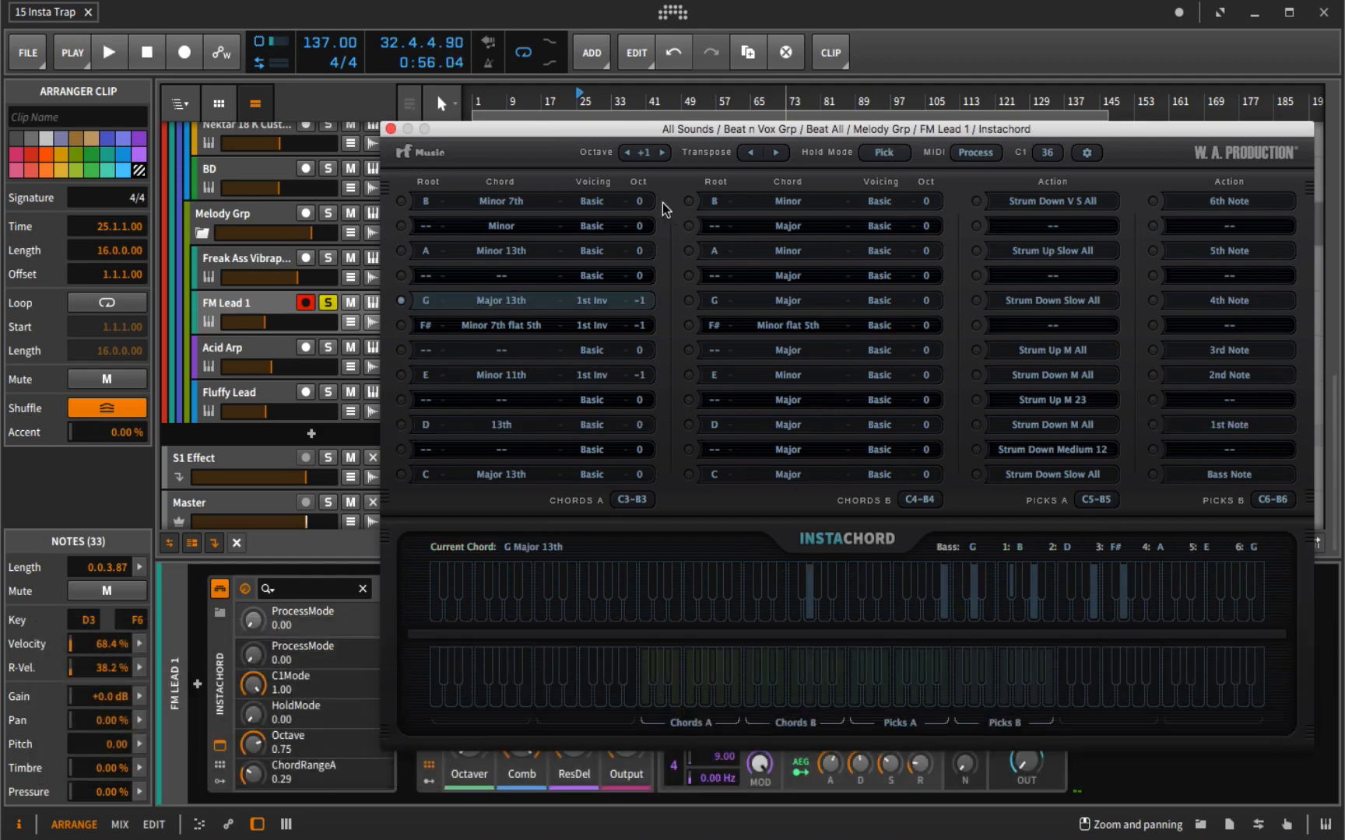
Step: Examine the Picks B note actions in FM Lead 1's Instachord and reposition the window below the FM Lead 1 clips
left_click_drag(511, 134, 534, 76)
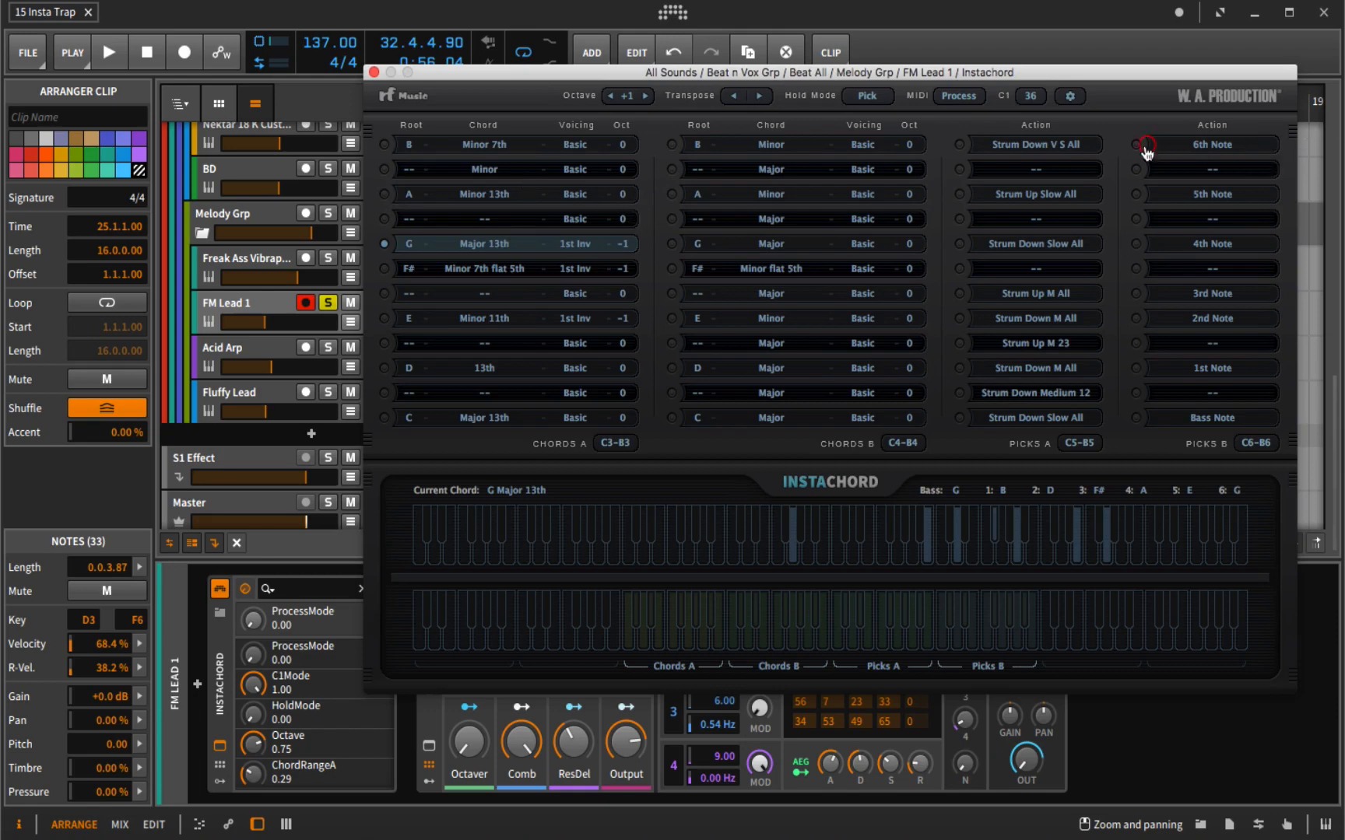
left_click(1136, 198)
left_click(1138, 251)
left_click_drag(498, 74, 596, 341)
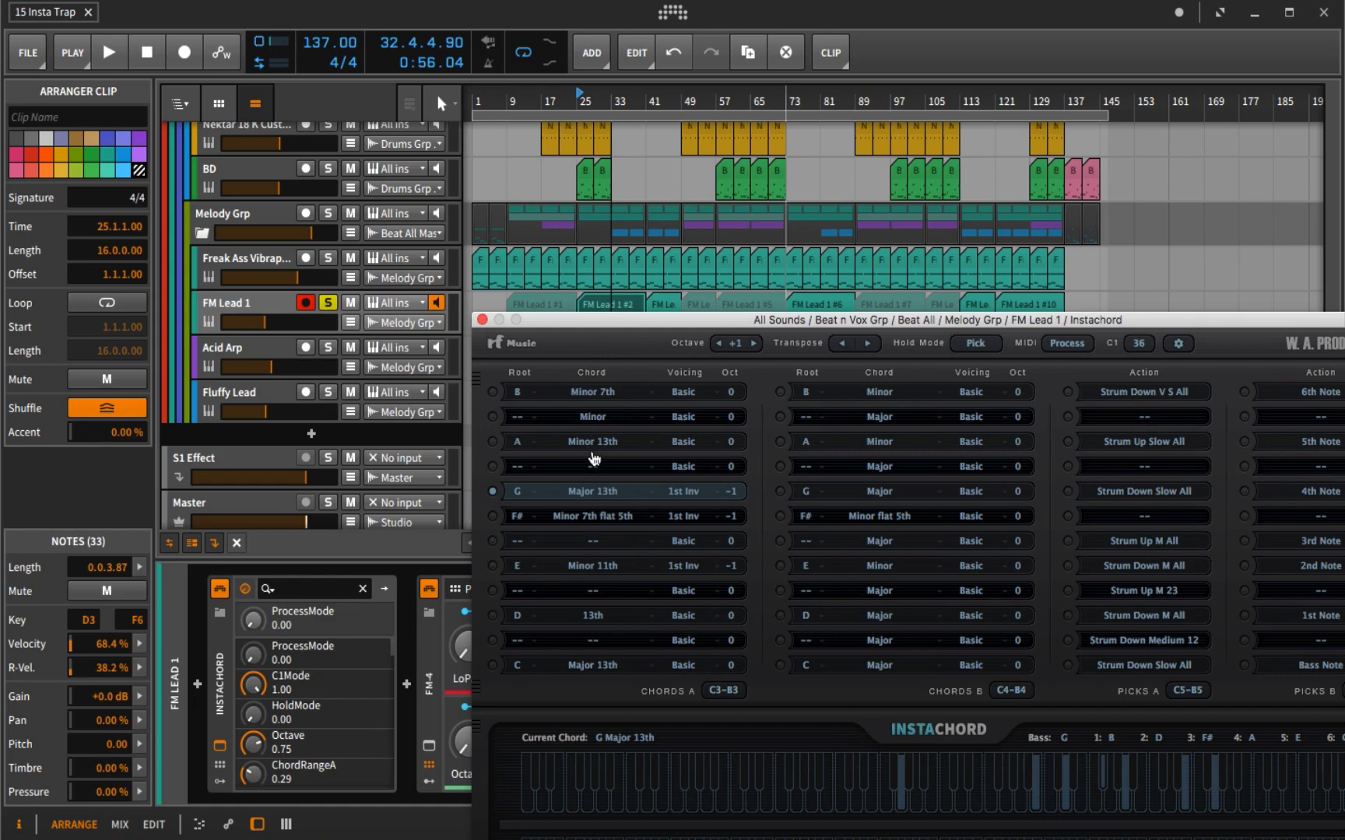
left_click_drag(663, 318, 433, 340)
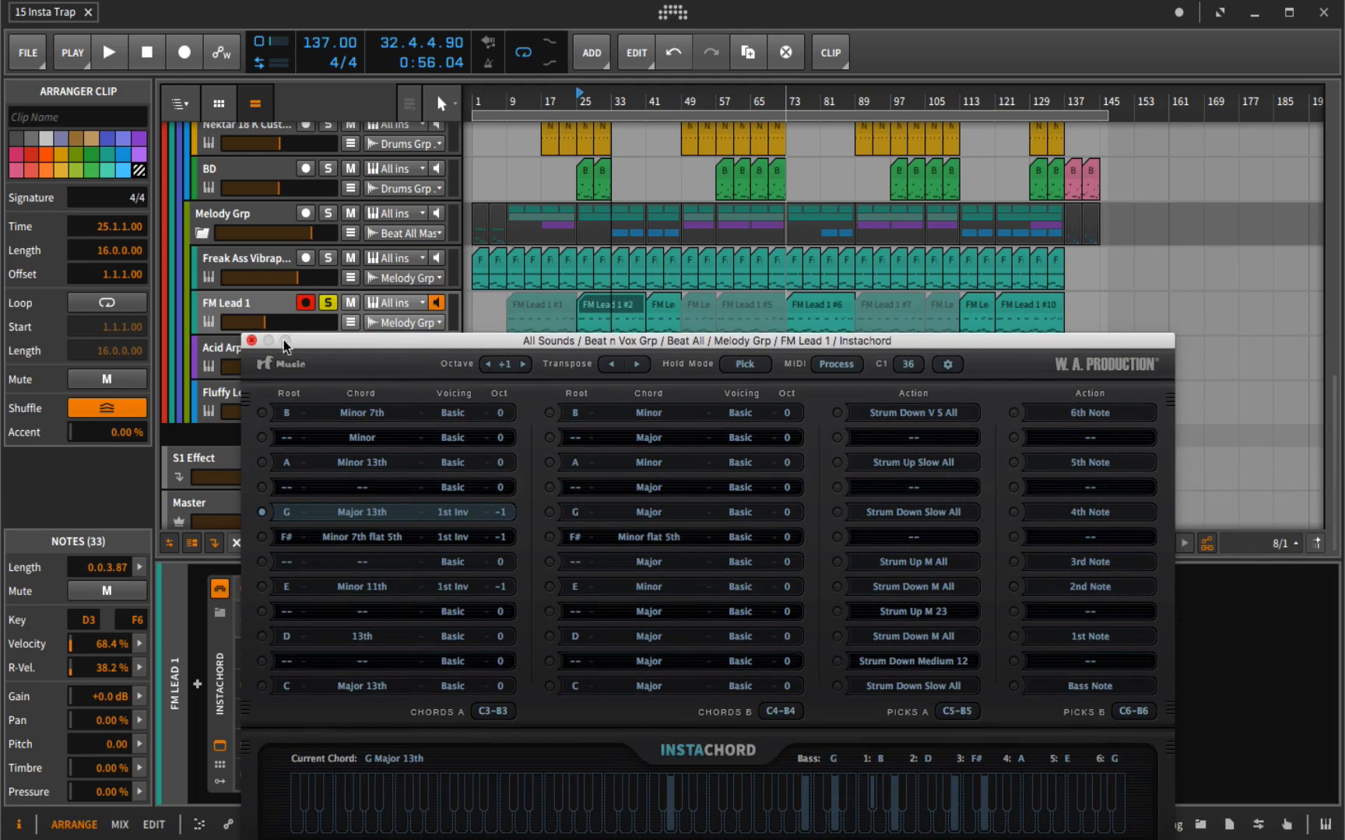
left_click_drag(283, 340, 442, 326)
Step: Clear the FM Lead 1 solo, show the Fluffy Lead track's devices, and move the Instachord window away from the tracks
left_click(229, 346)
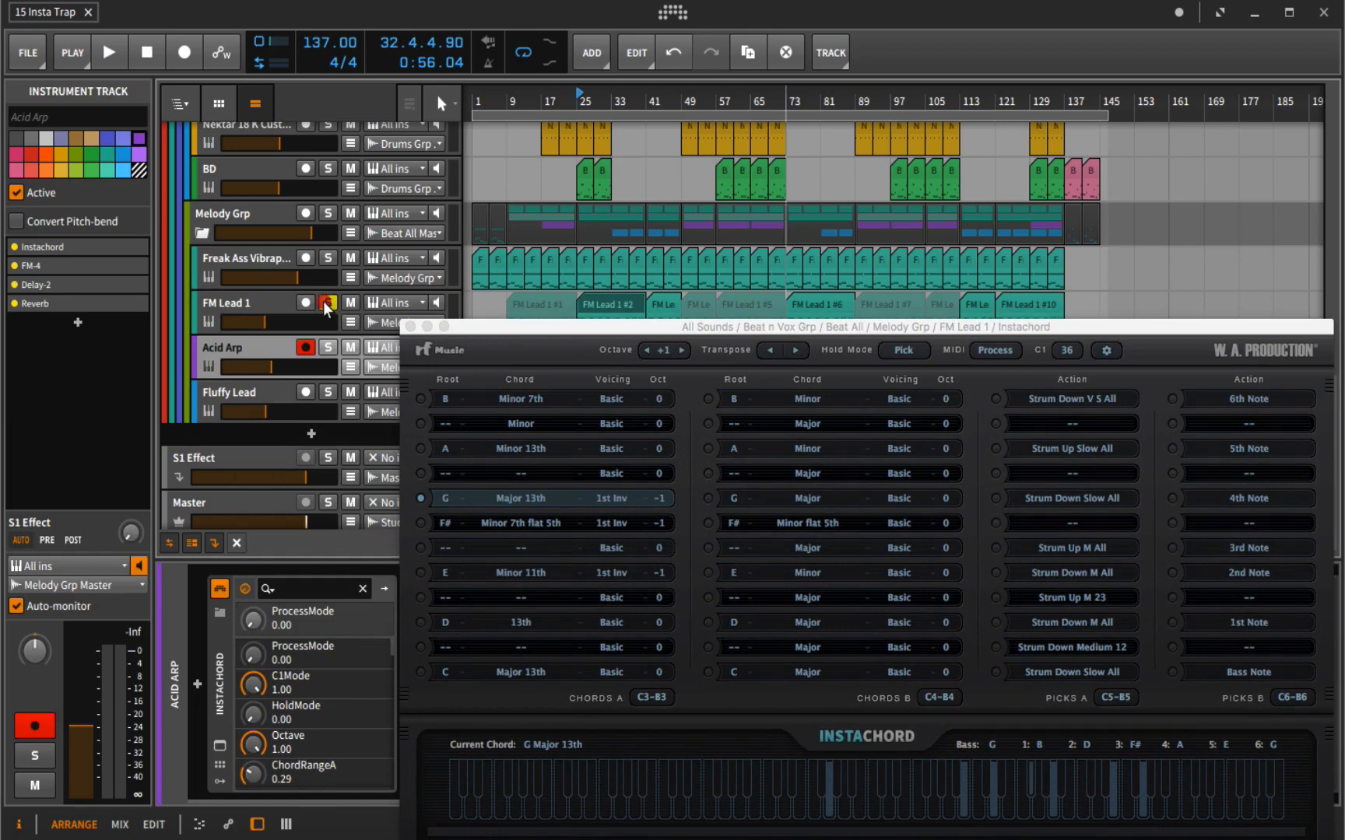
left_click(238, 387)
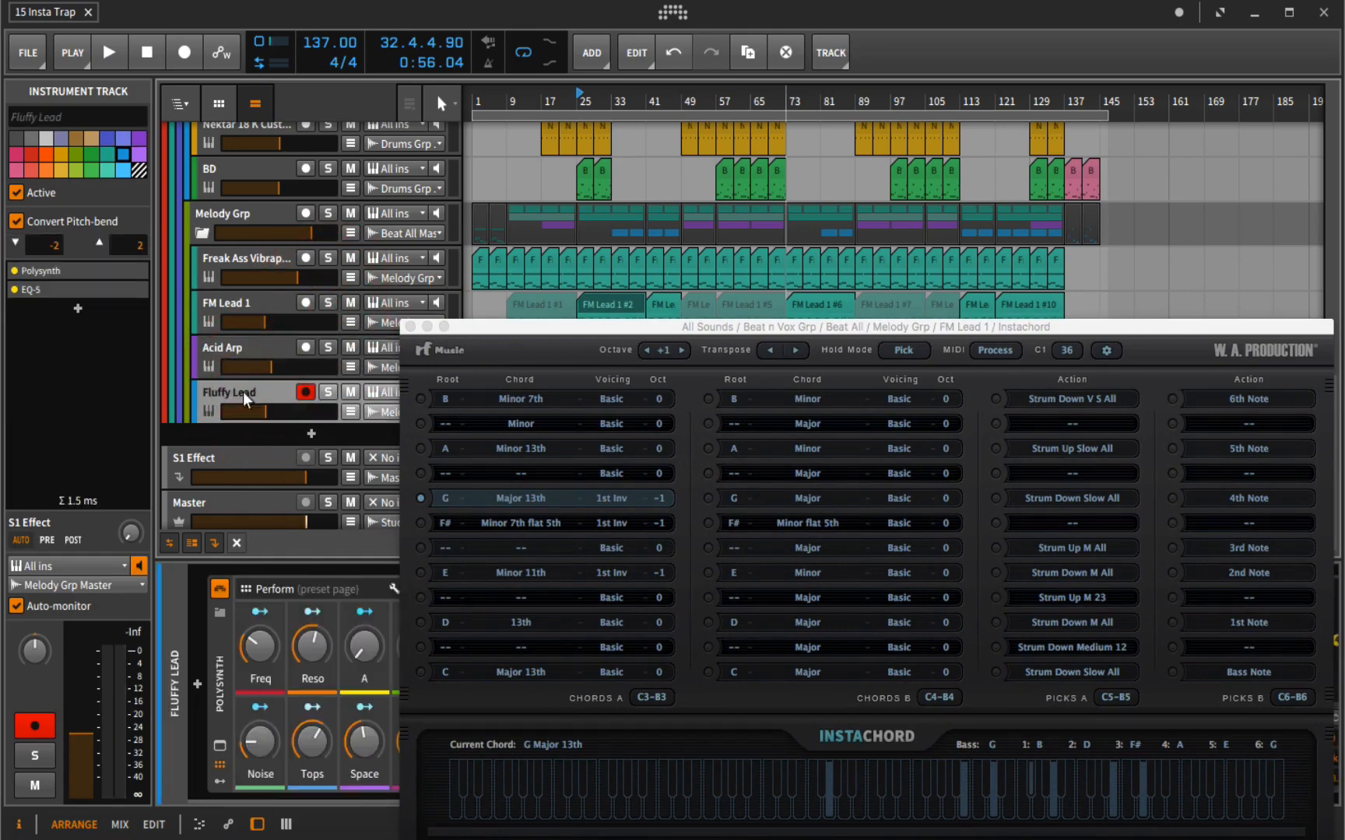
left_click_drag(487, 326, 1086, 284)
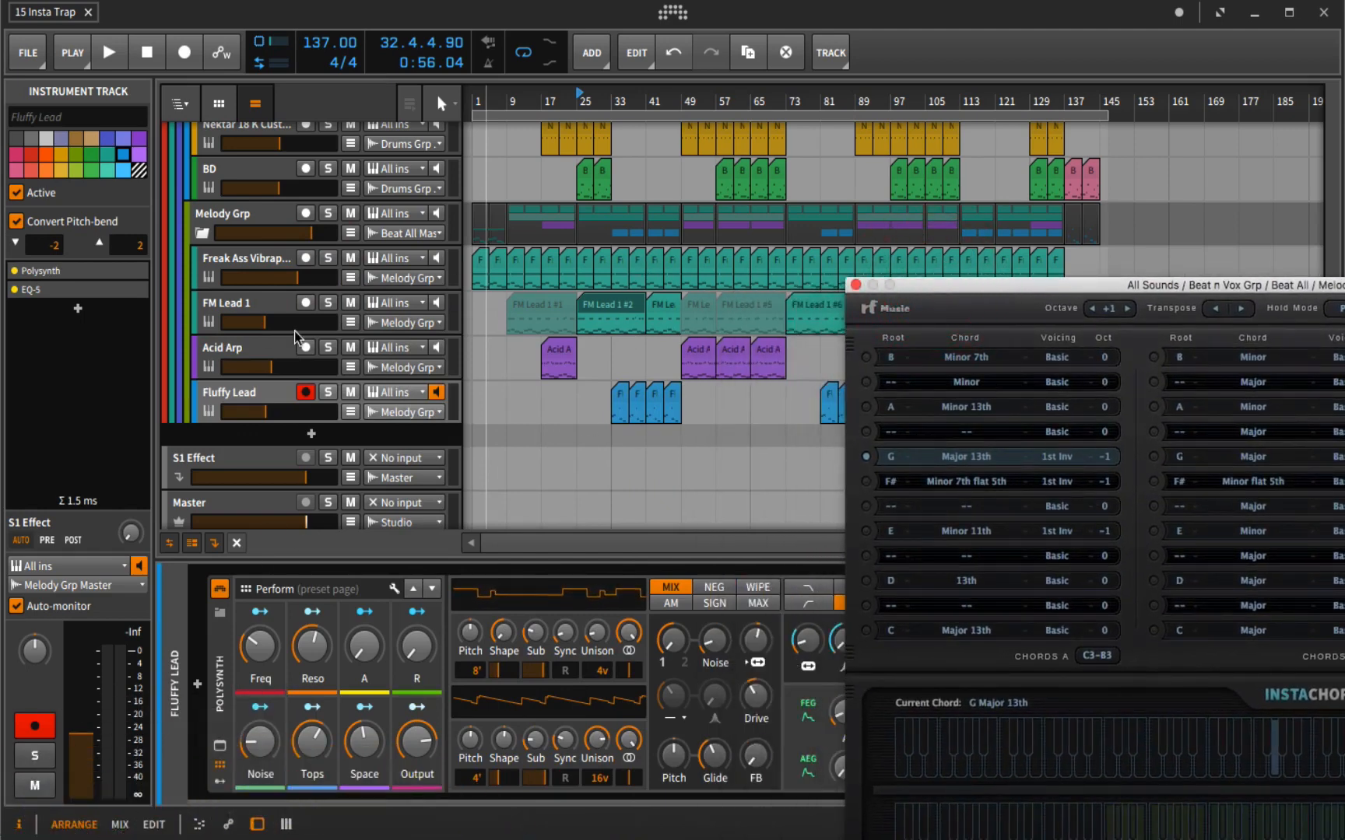
Step: Open Instachord on the Acid Arp track, examine its Picks B note actions, and move its window clear of the track controls
left_click(238, 350)
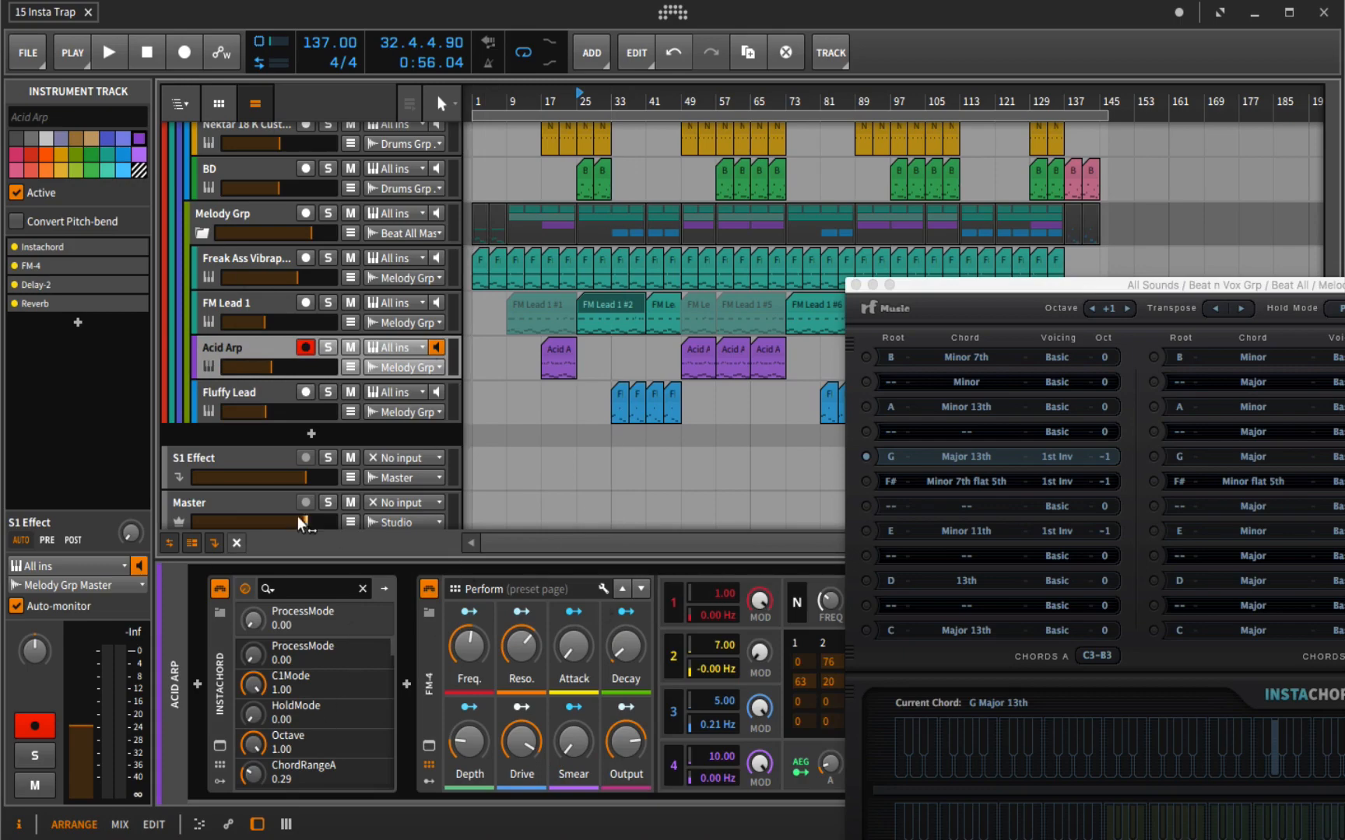
left_click(219, 745)
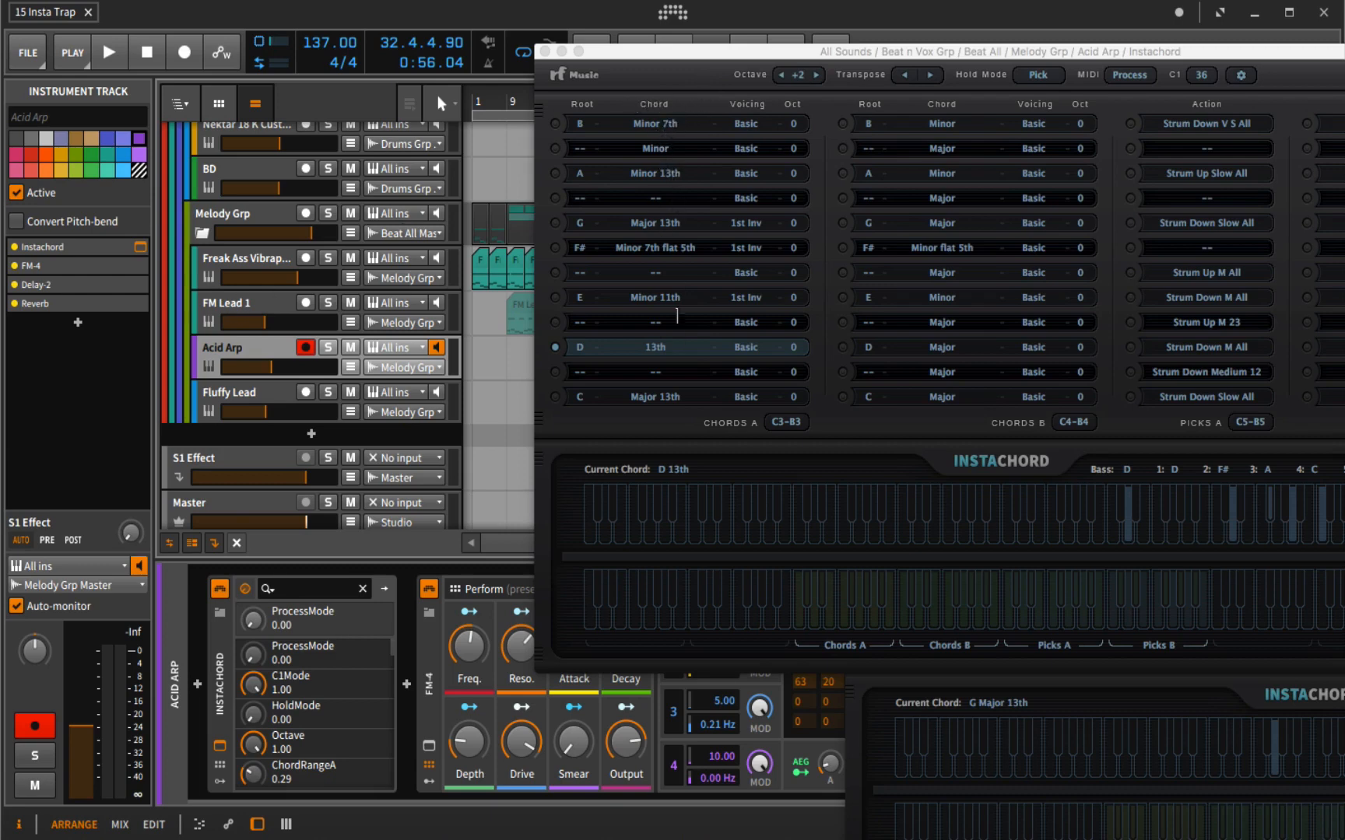
left_click_drag(1175, 51, 769, 73)
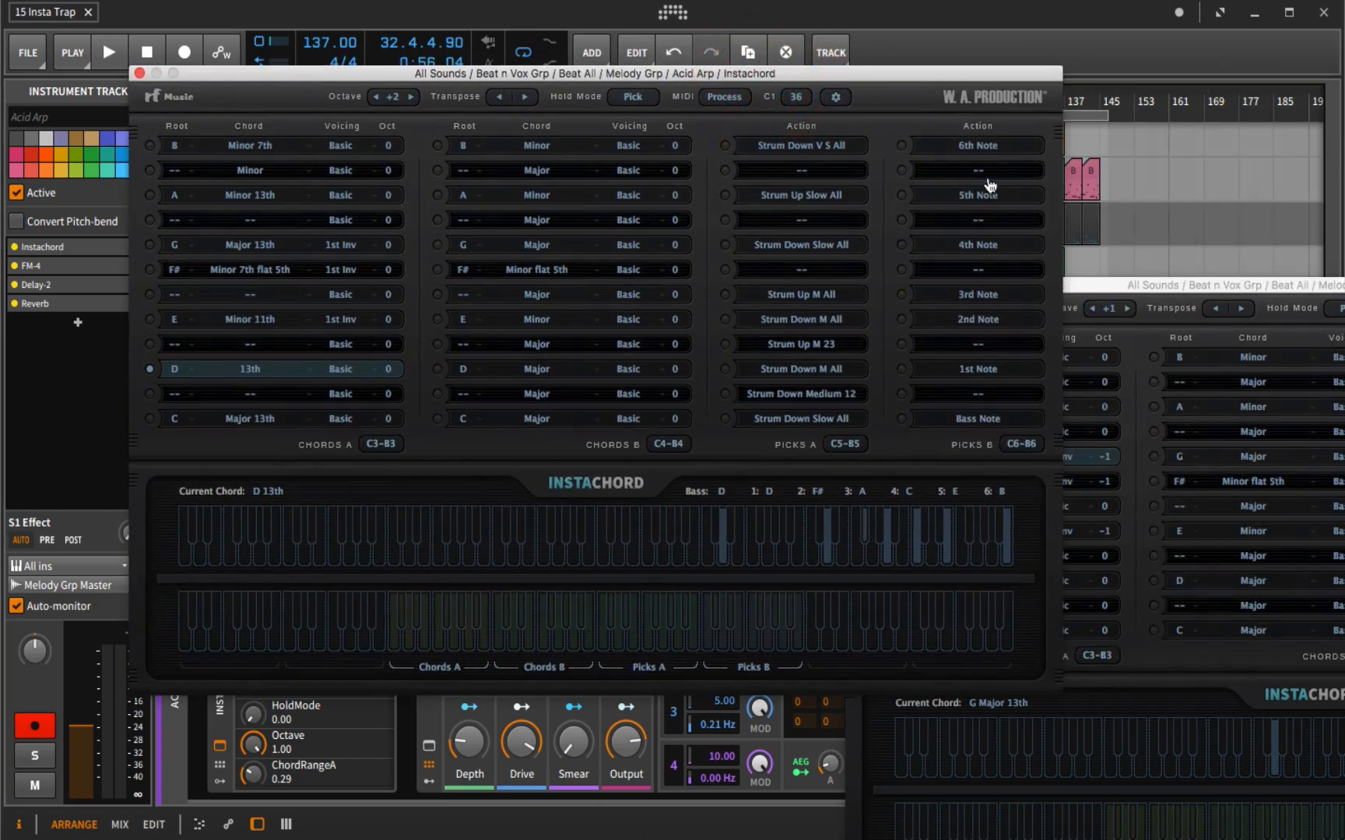
left_click(1012, 131)
left_click_drag(209, 67, 850, 238)
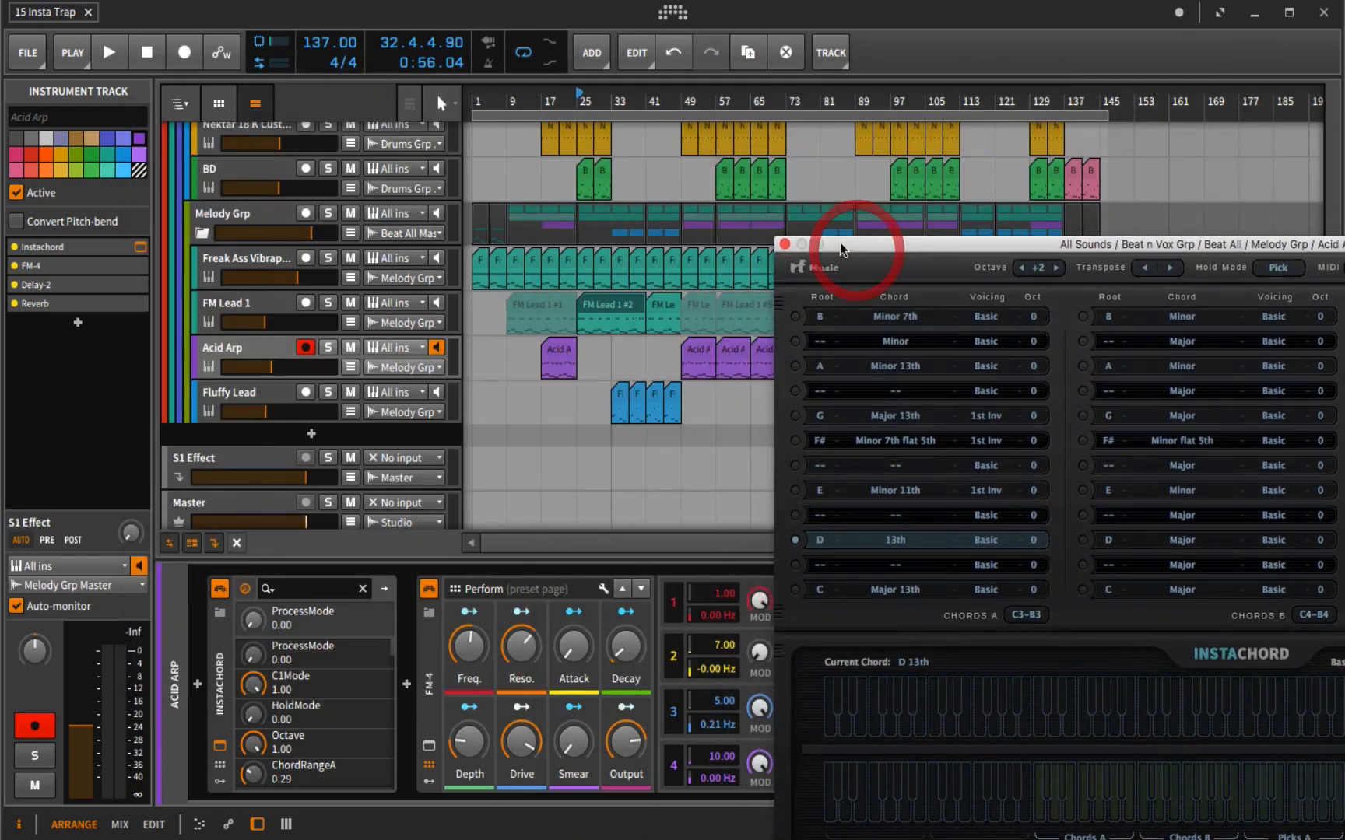
Step: Play the first Acid Arp clip from bar 17 with the track soloed, and close the Instachord window
left_click(545, 347)
key("space")
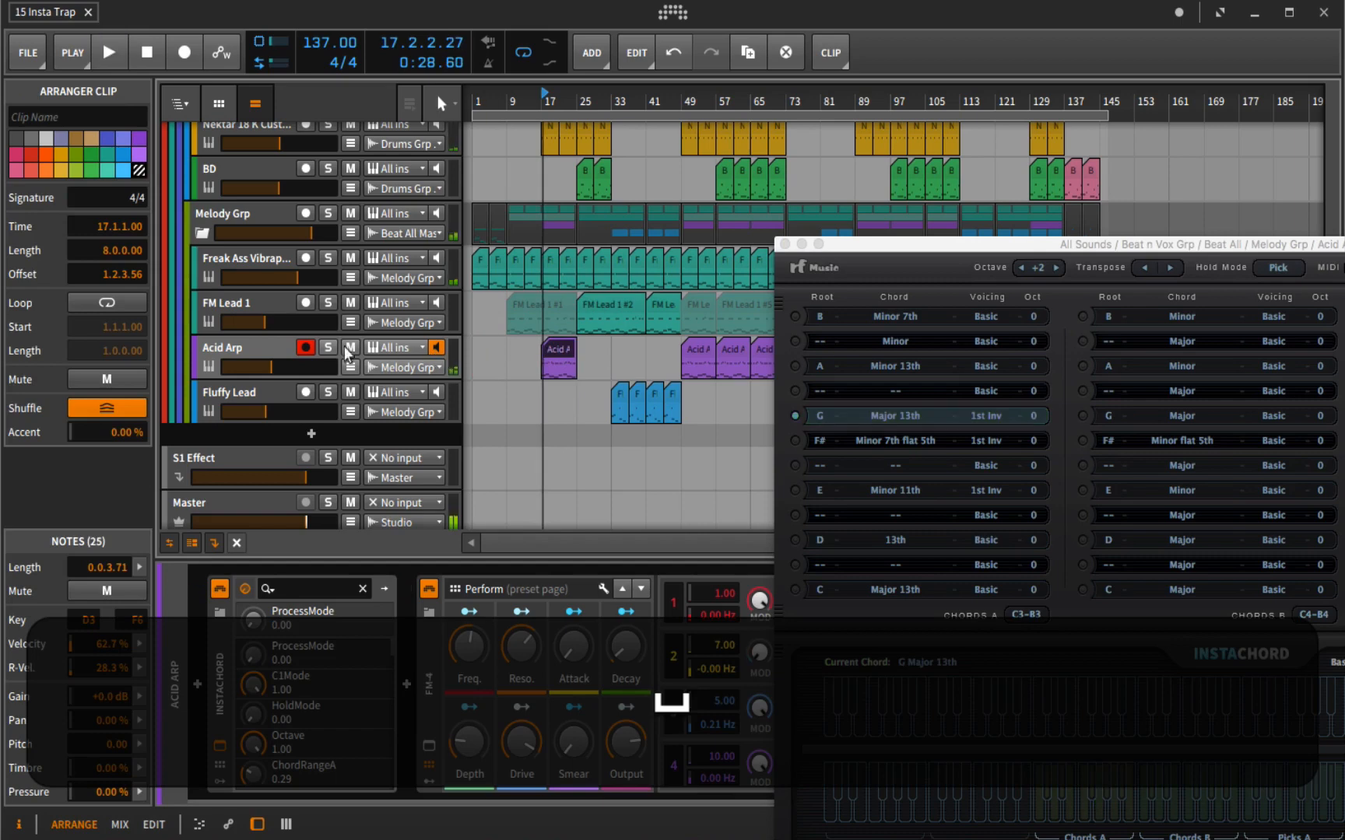
left_click(327, 347)
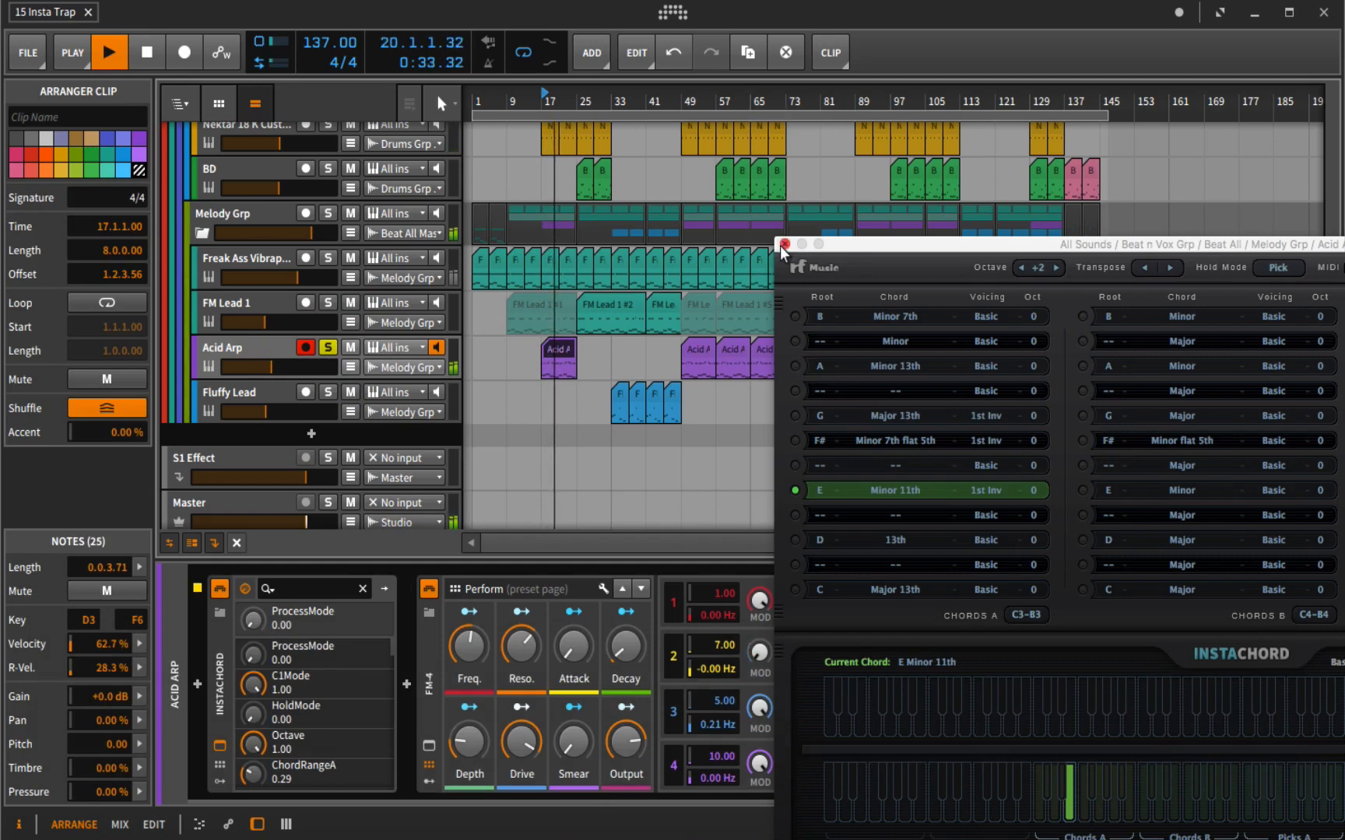
left_click_drag(785, 246, 853, 285)
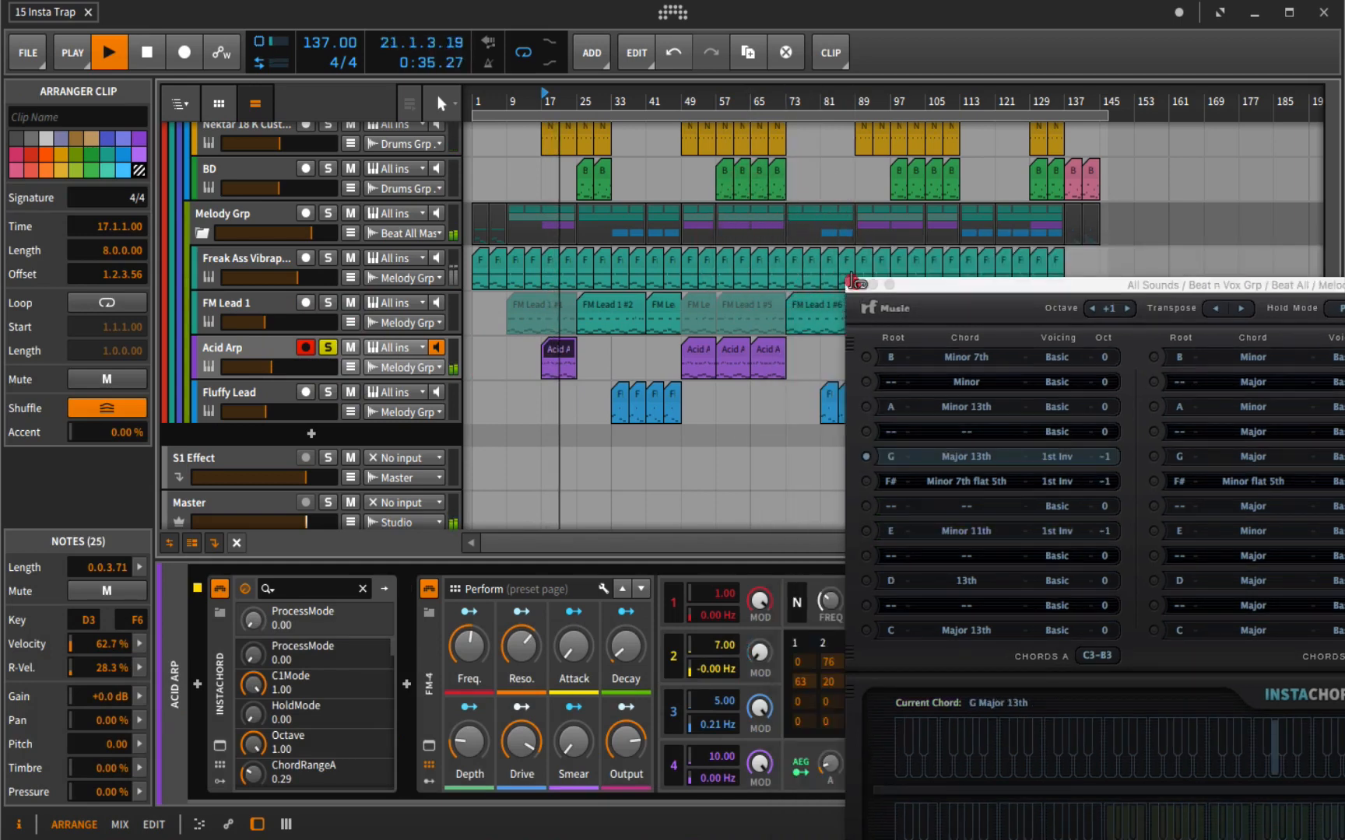
left_click(852, 283)
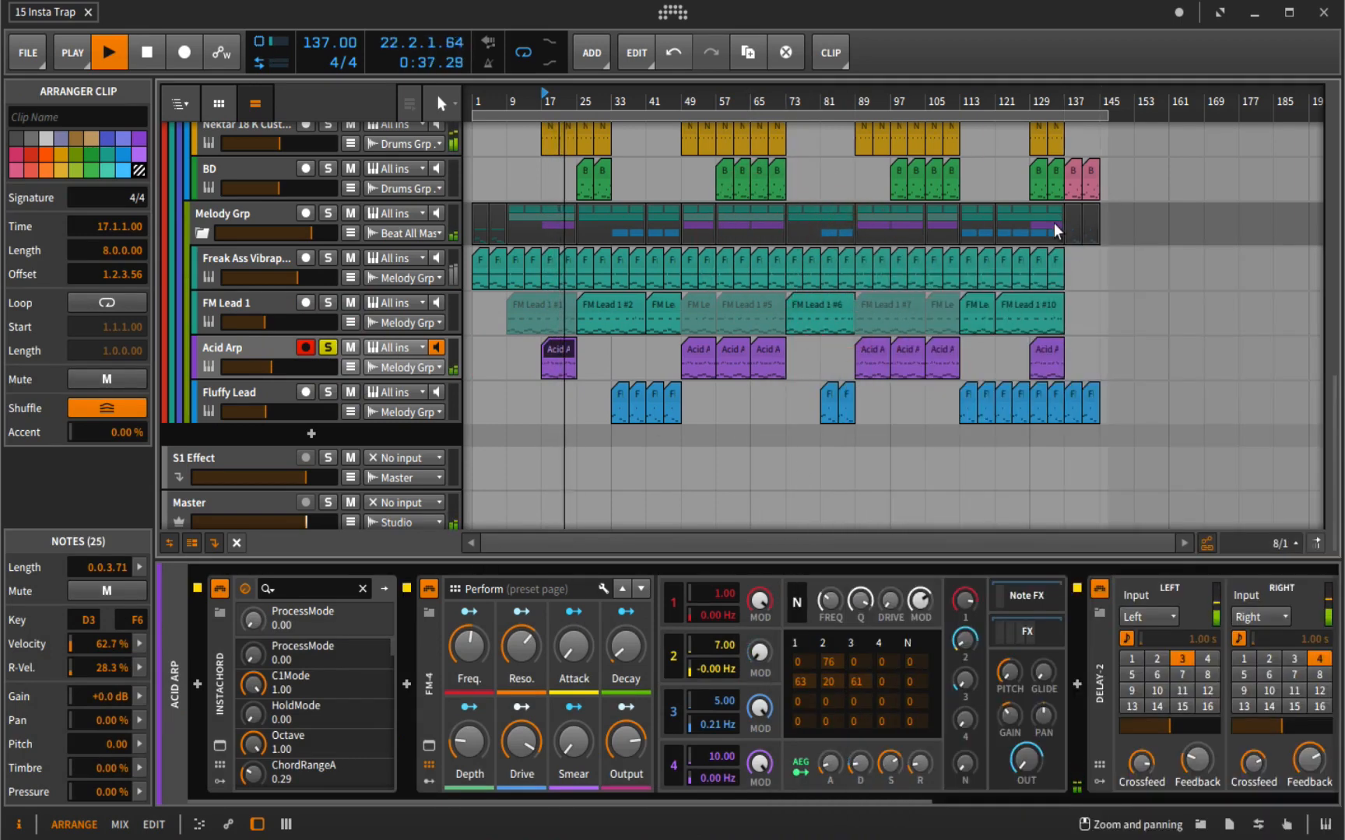
key("space")
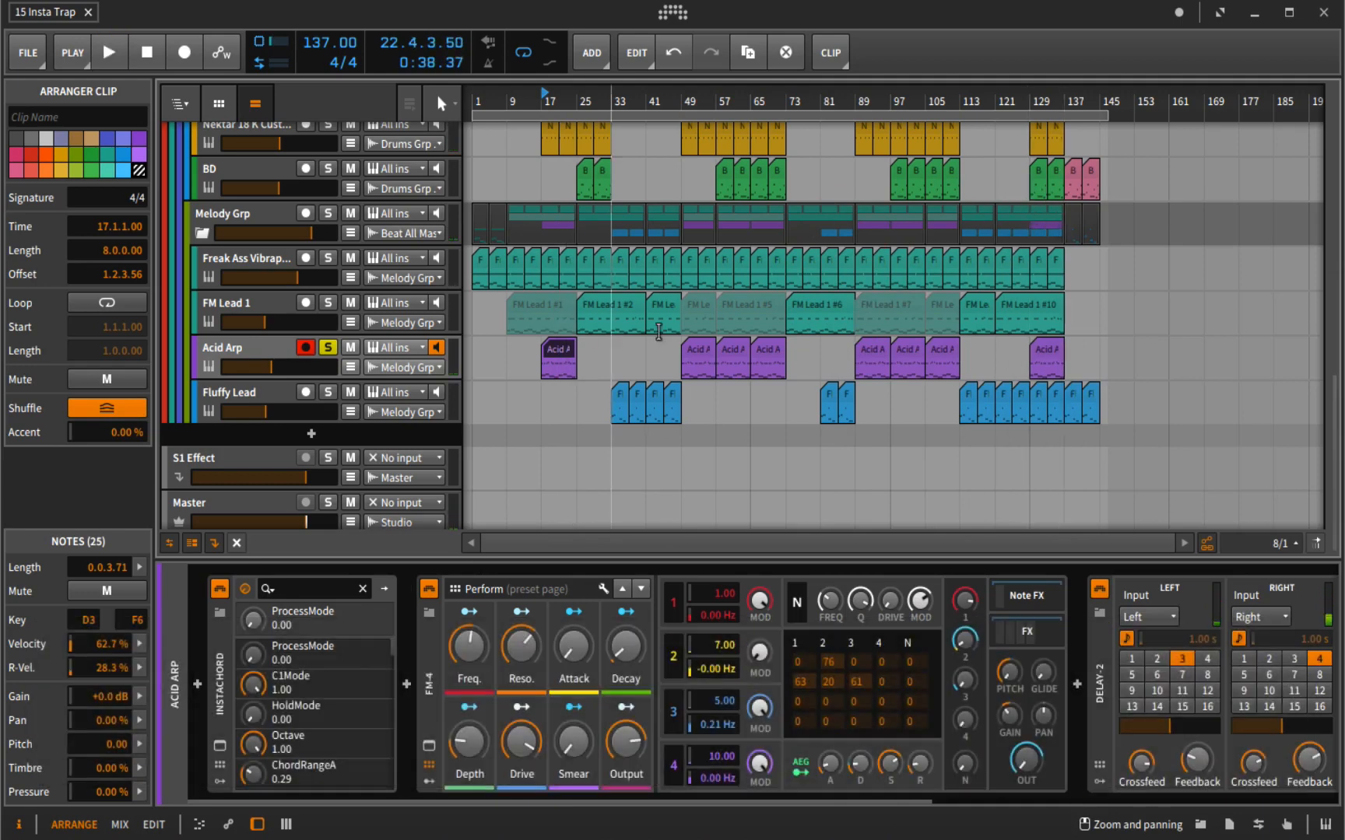
Step: Solo FM Lead 1 and Freak Ass Vibraphone together with Acid Arp and play the combination from bar 129
left_click(328, 303)
left_click(328, 257)
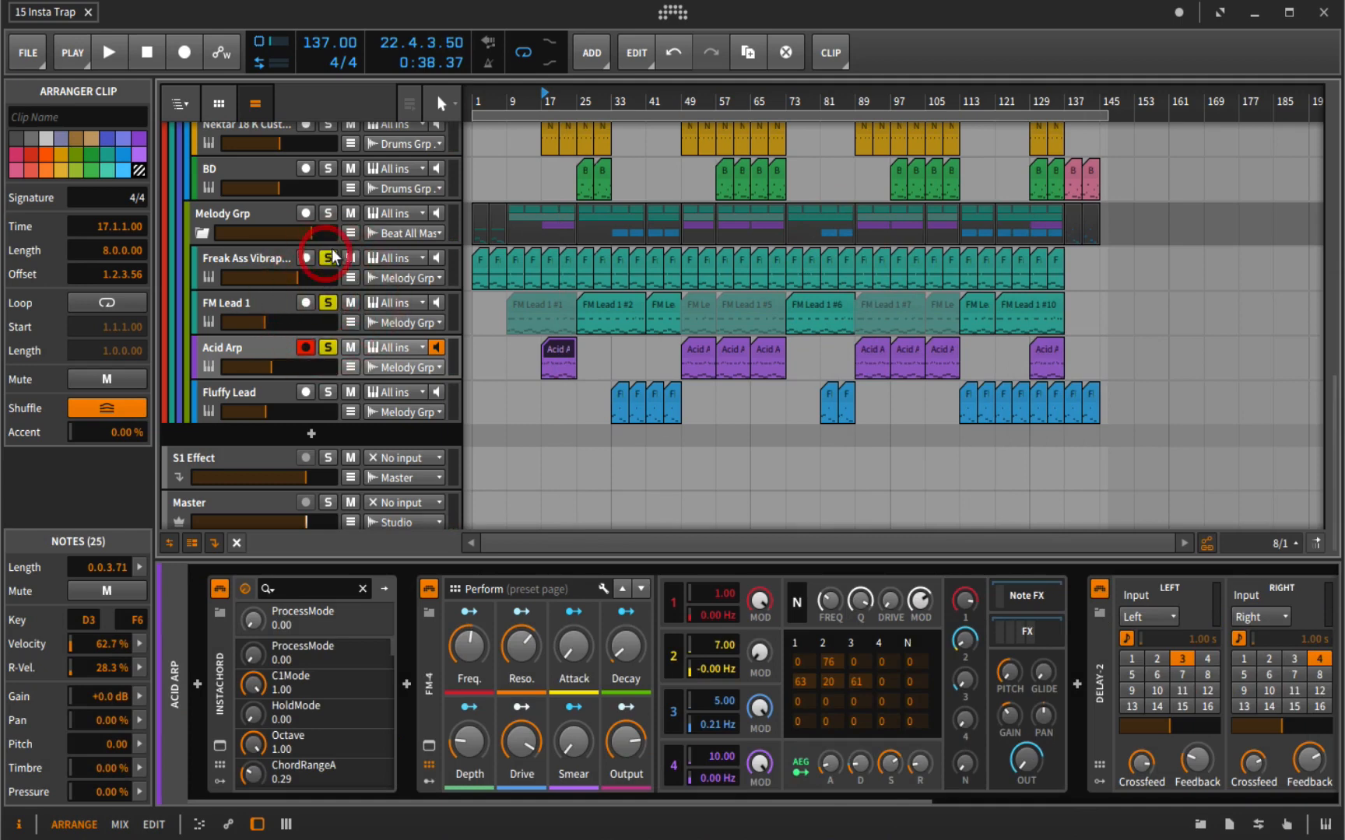
left_click(1037, 96)
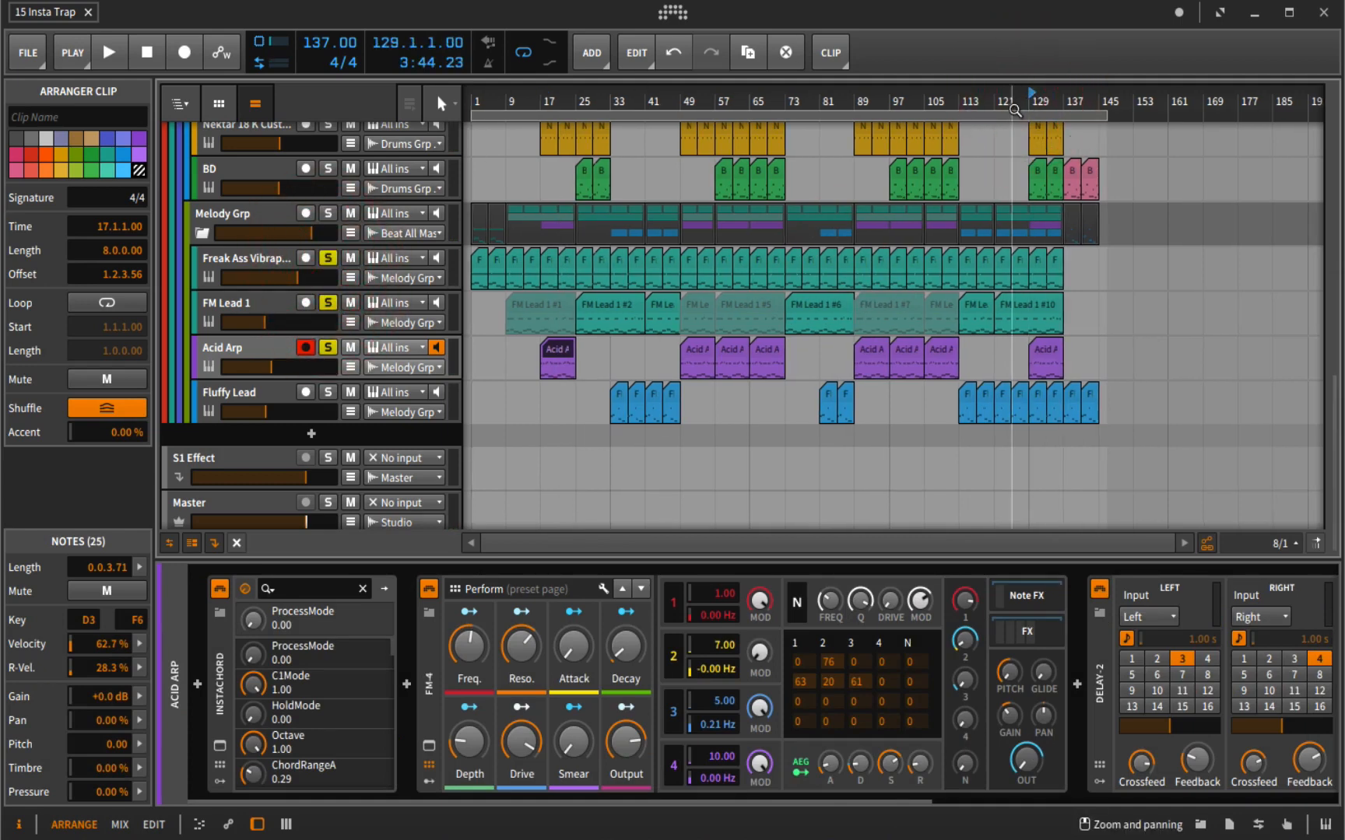
key("space")
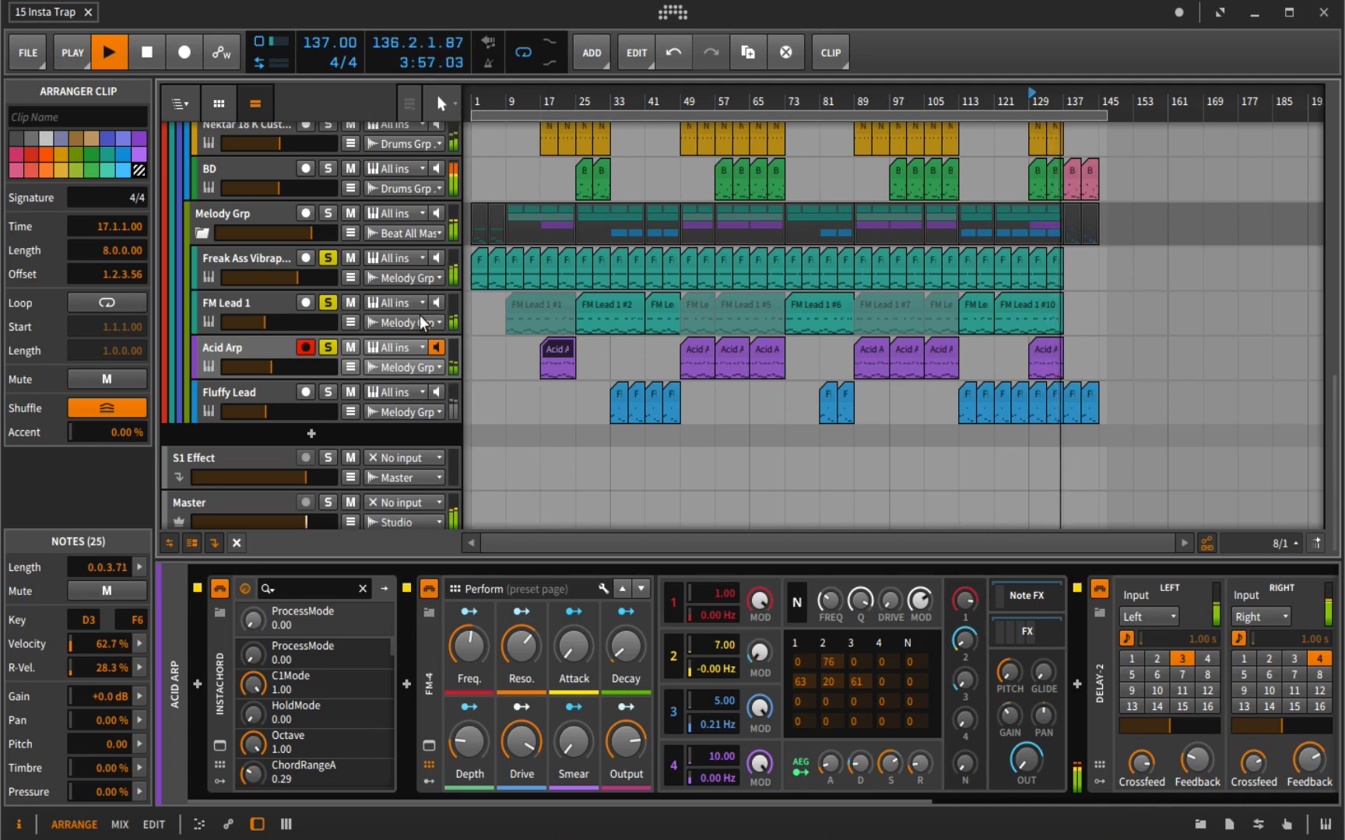
key("space")
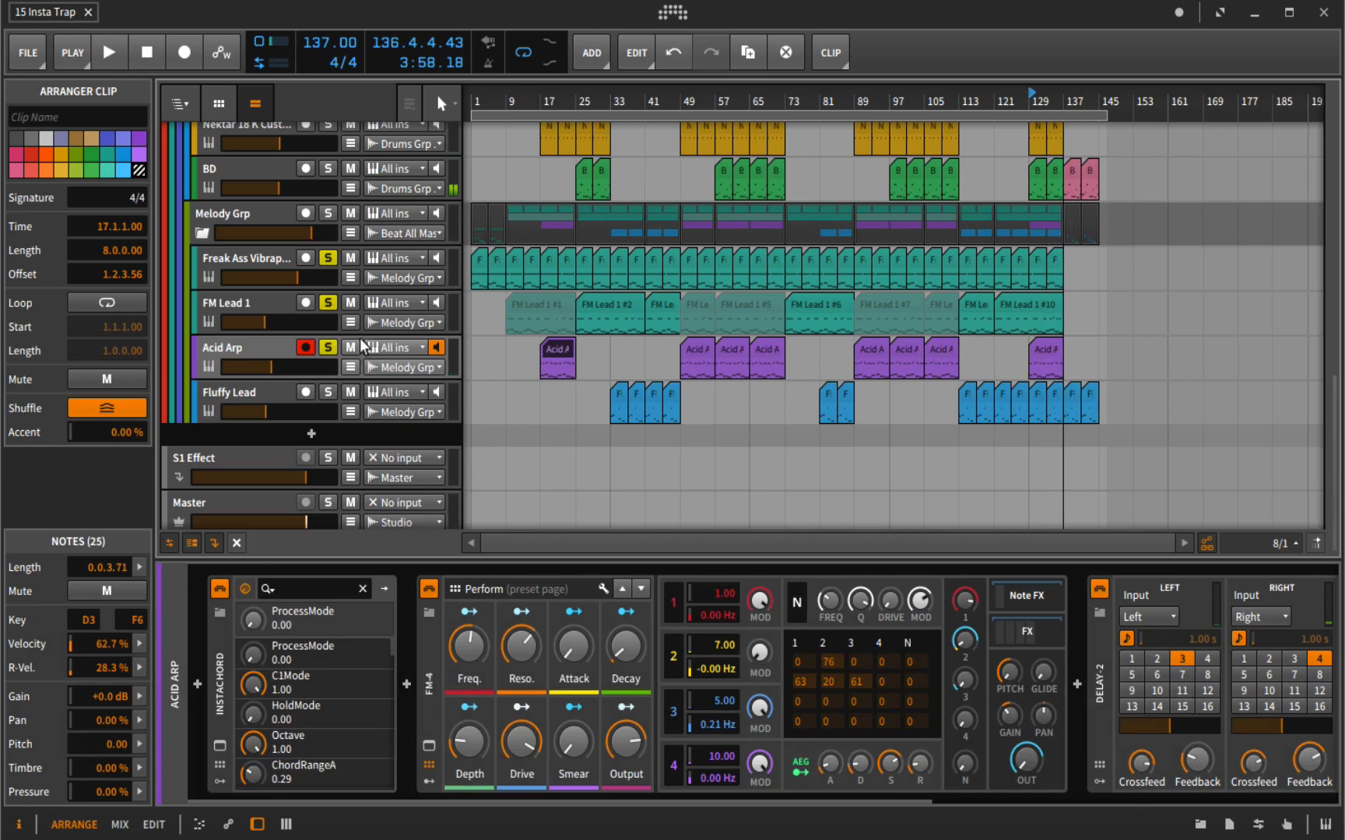
Step: Examine the device chains of the Acid Arp, FM Lead 1 and Freak Ass Vibraphone tracks
left_click(249, 350)
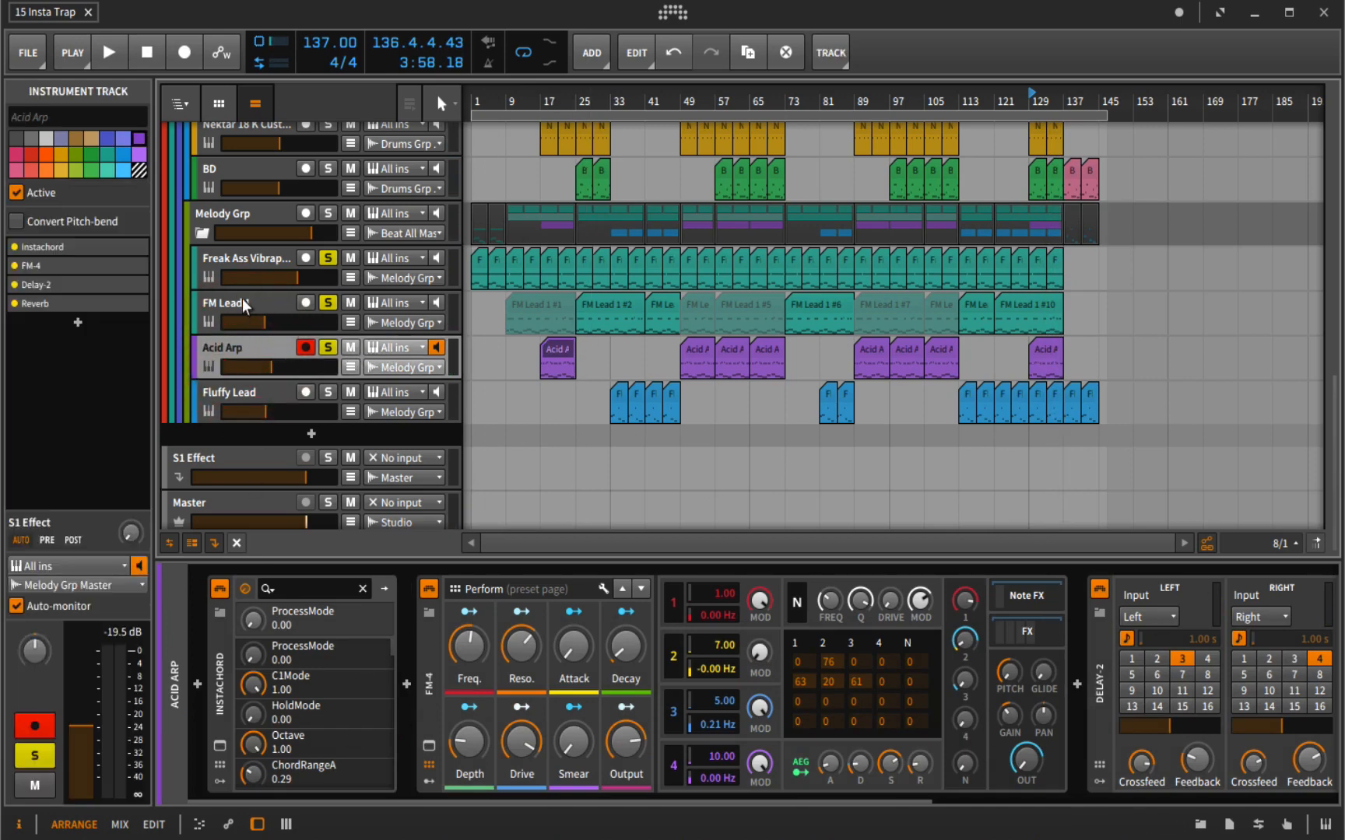
left_click_drag(313, 804, 399, 799)
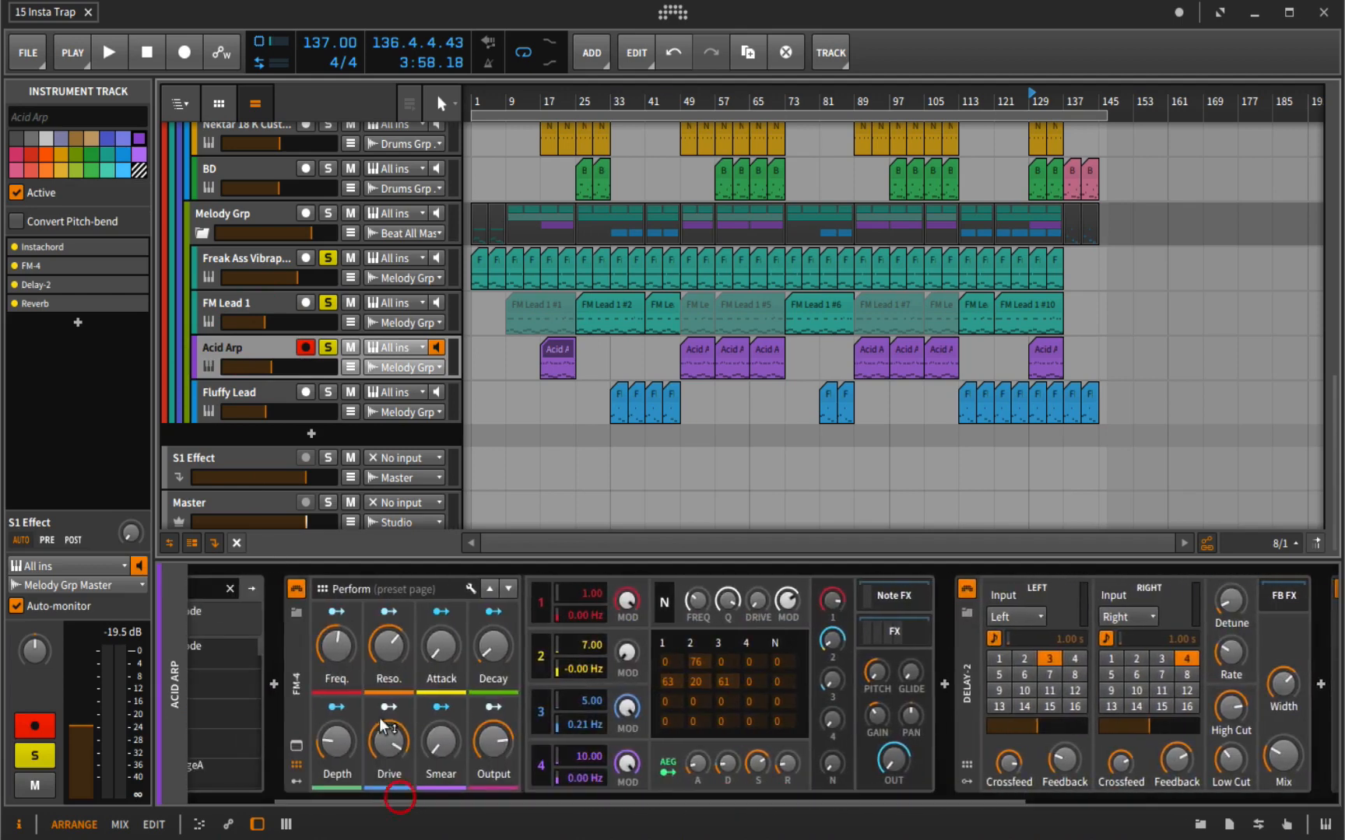
left_click(265, 305)
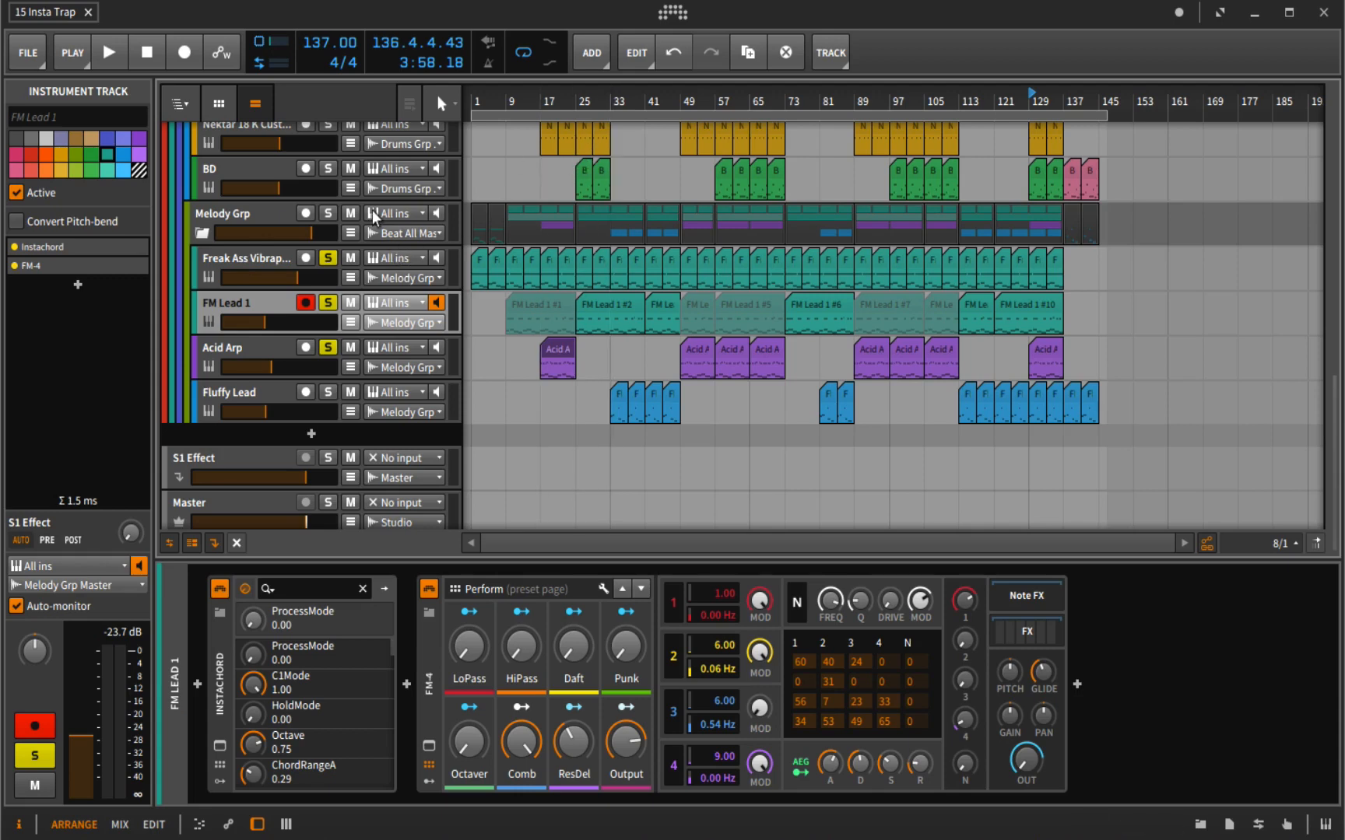
left_click(277, 252)
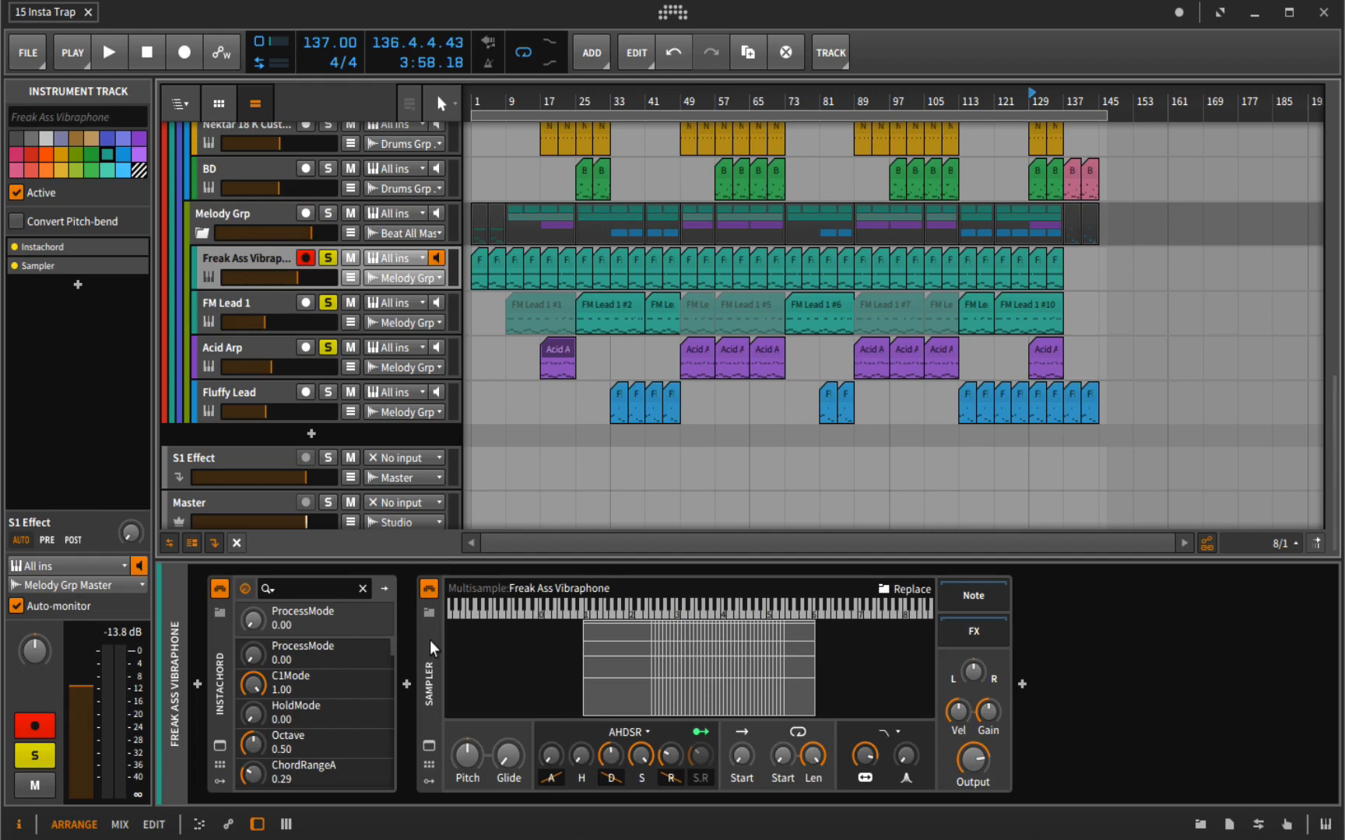
left_click(226, 298)
left_click(251, 352)
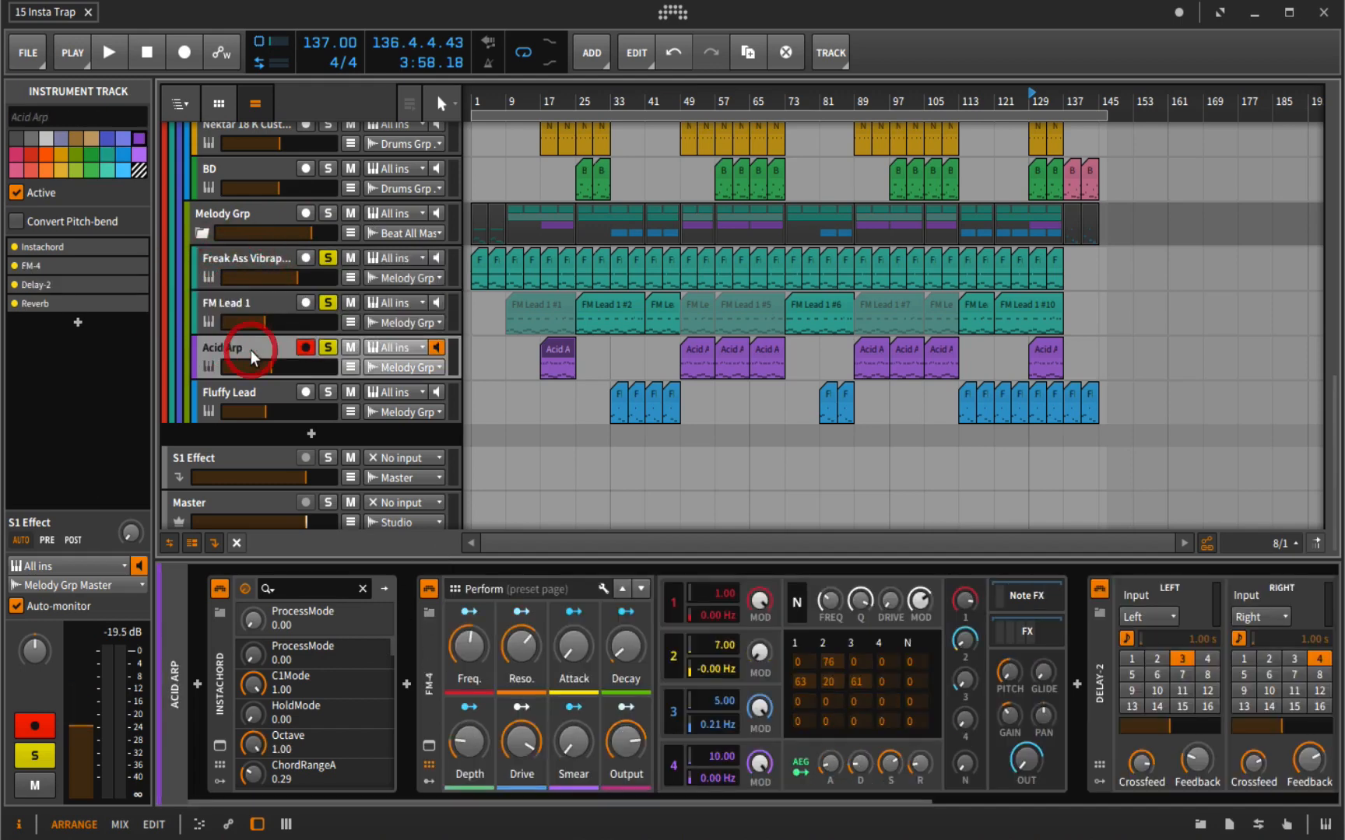
Step: Show the Fluffy Lead track's devices, make it the only soloed melody track and play it from bar 33
left_click(251, 394)
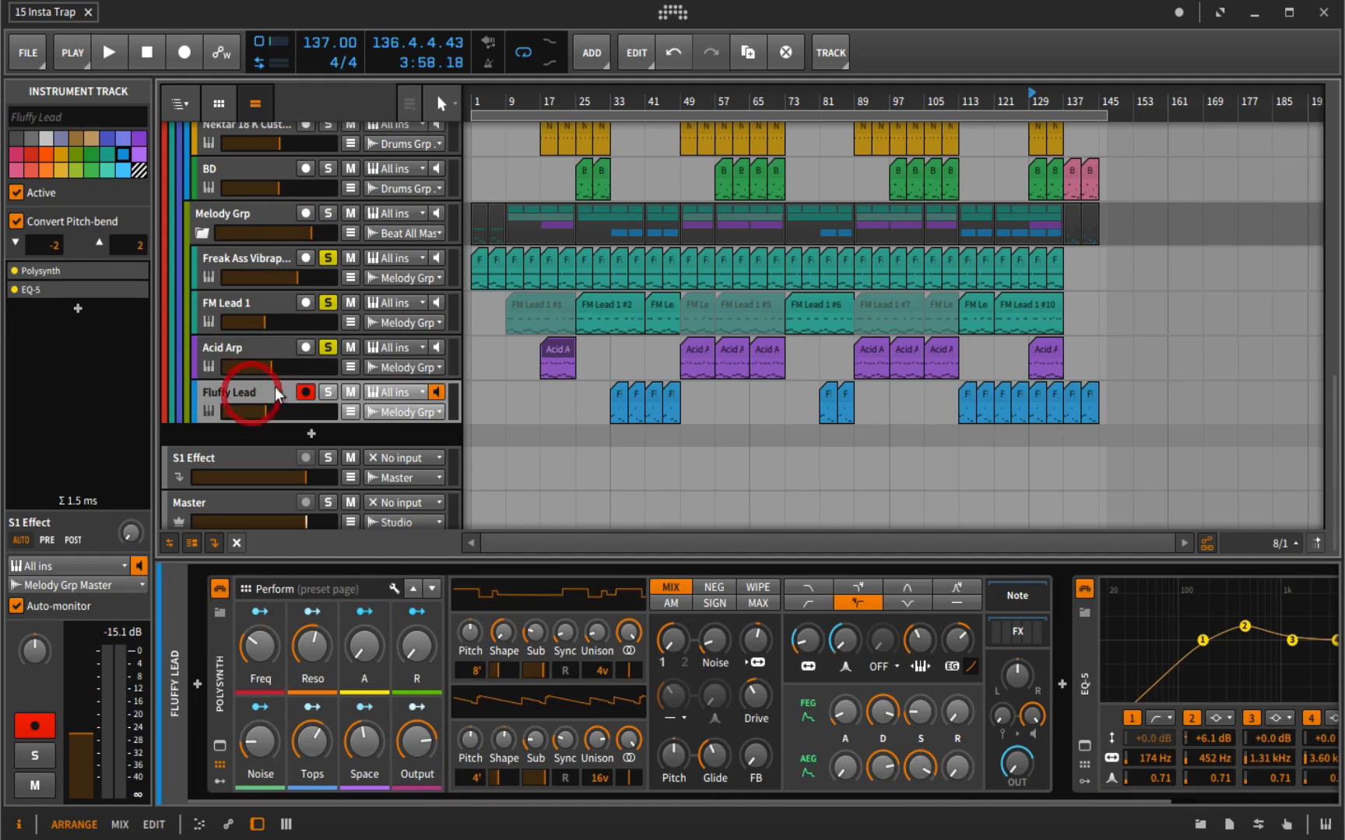
left_click(619, 110)
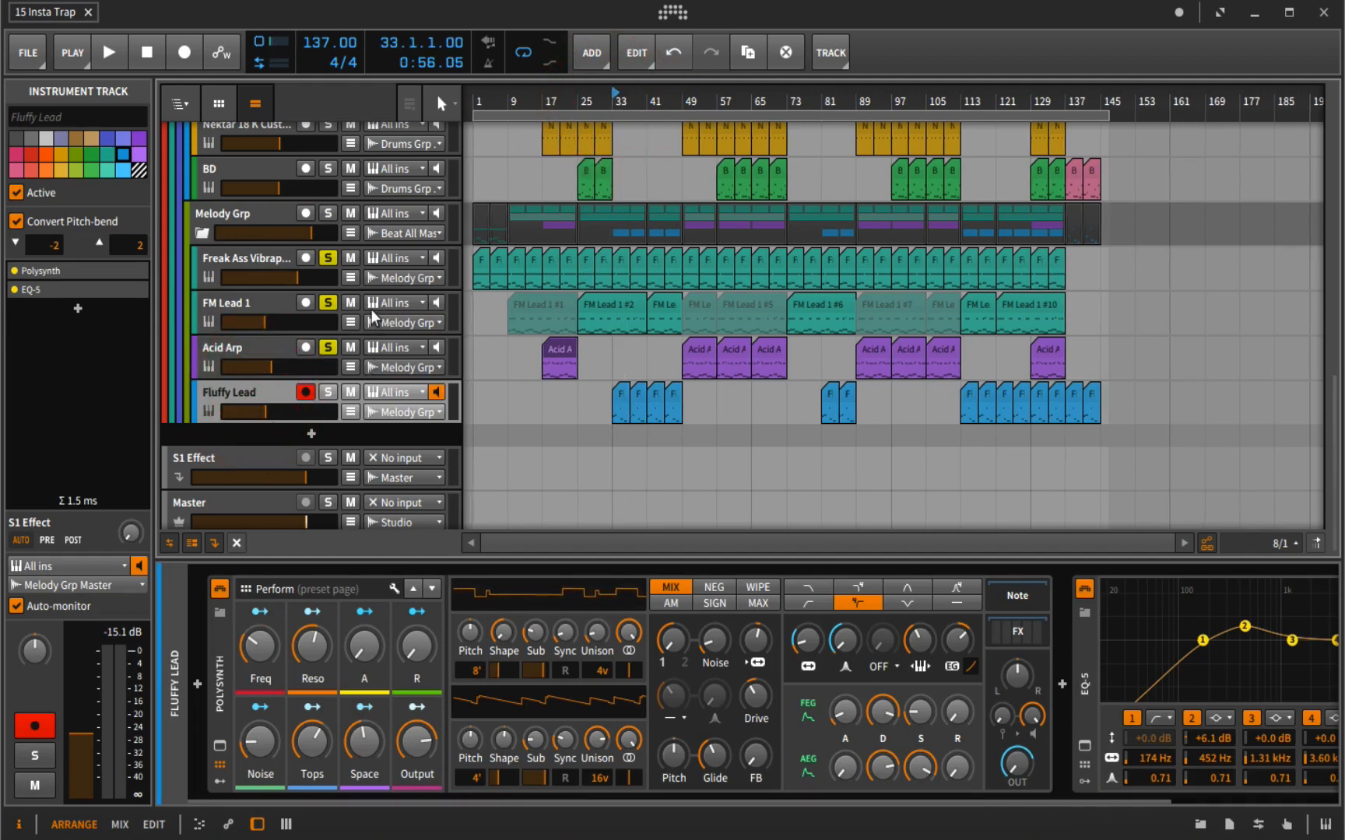
left_click(328, 391)
left_click(328, 348)
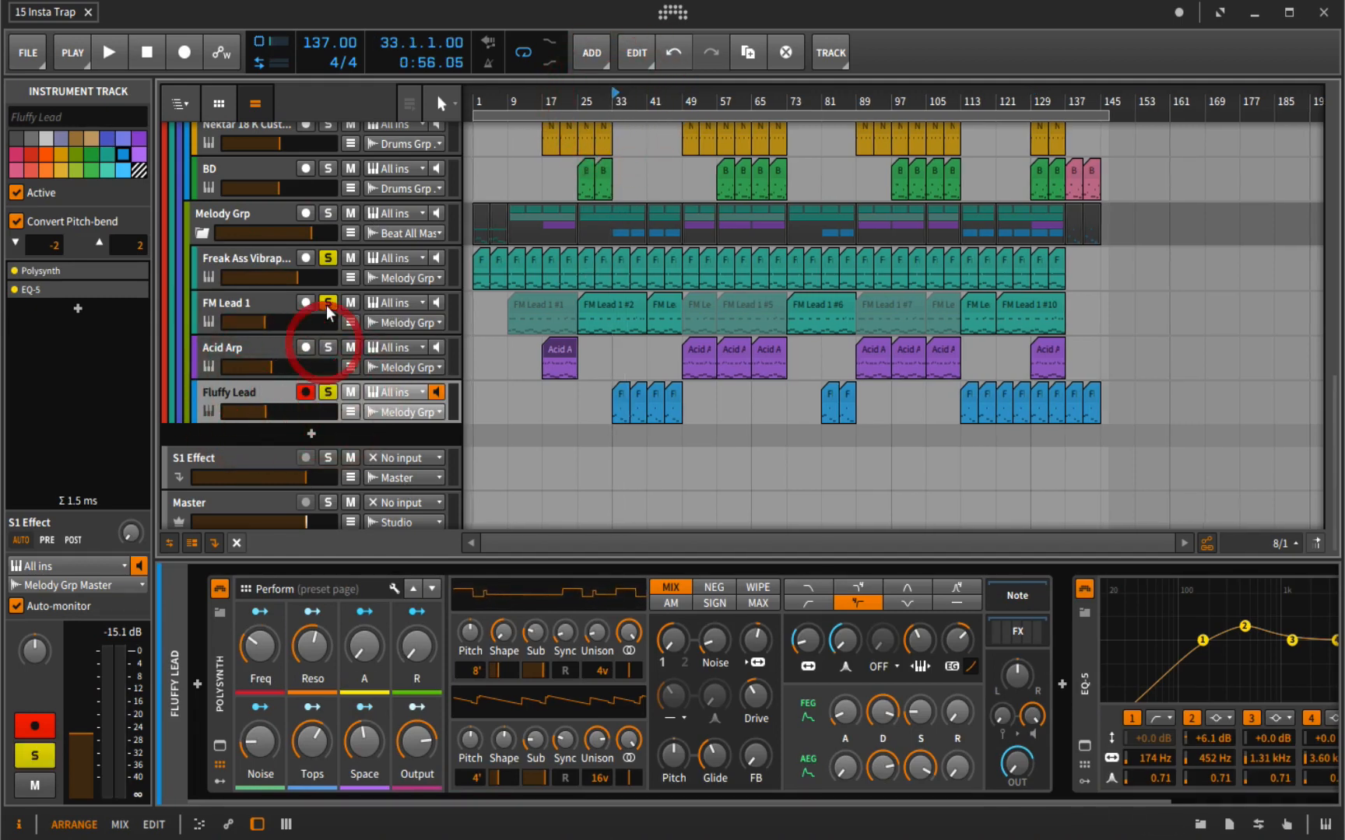
left_click(328, 302)
left_click(328, 258)
key("space")
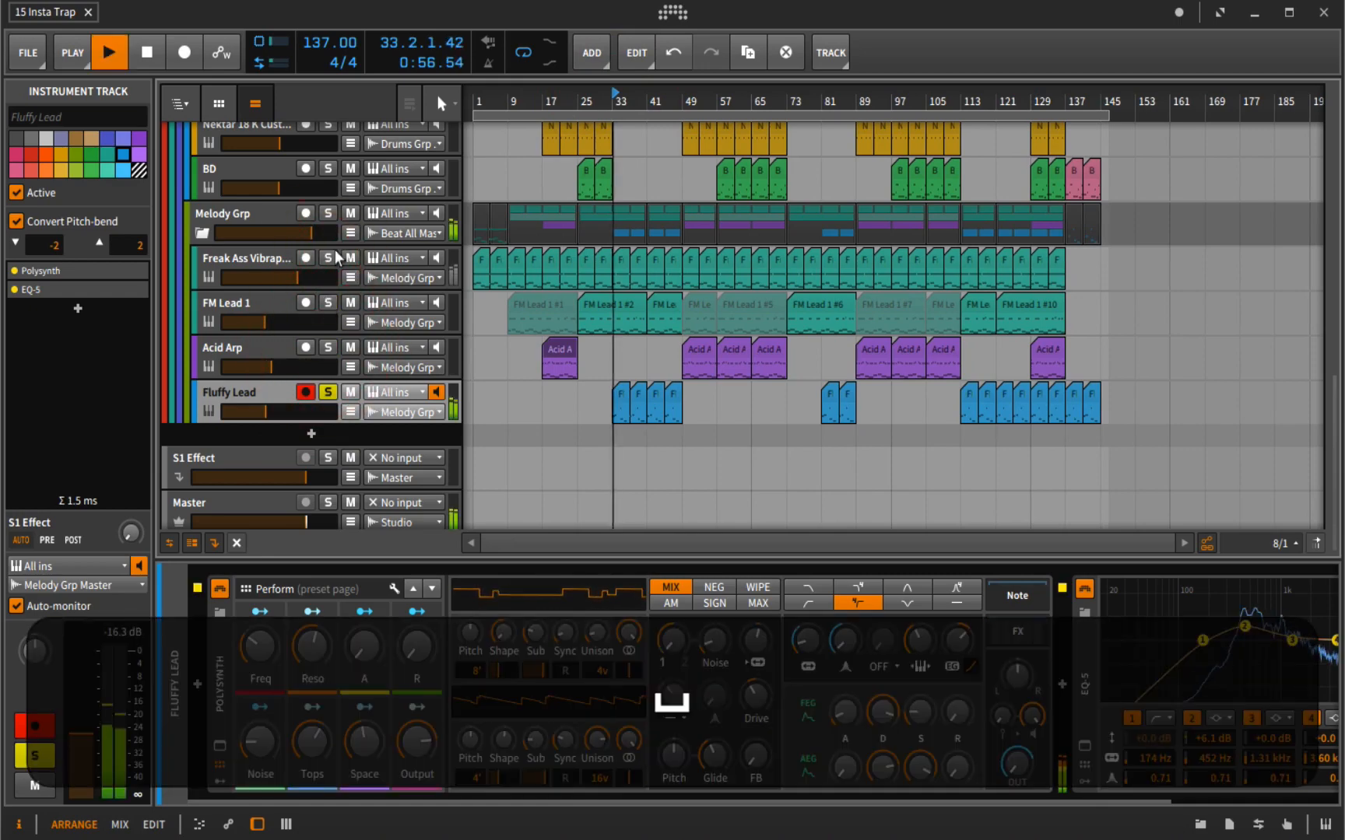
scroll(615, 319, "up", 5)
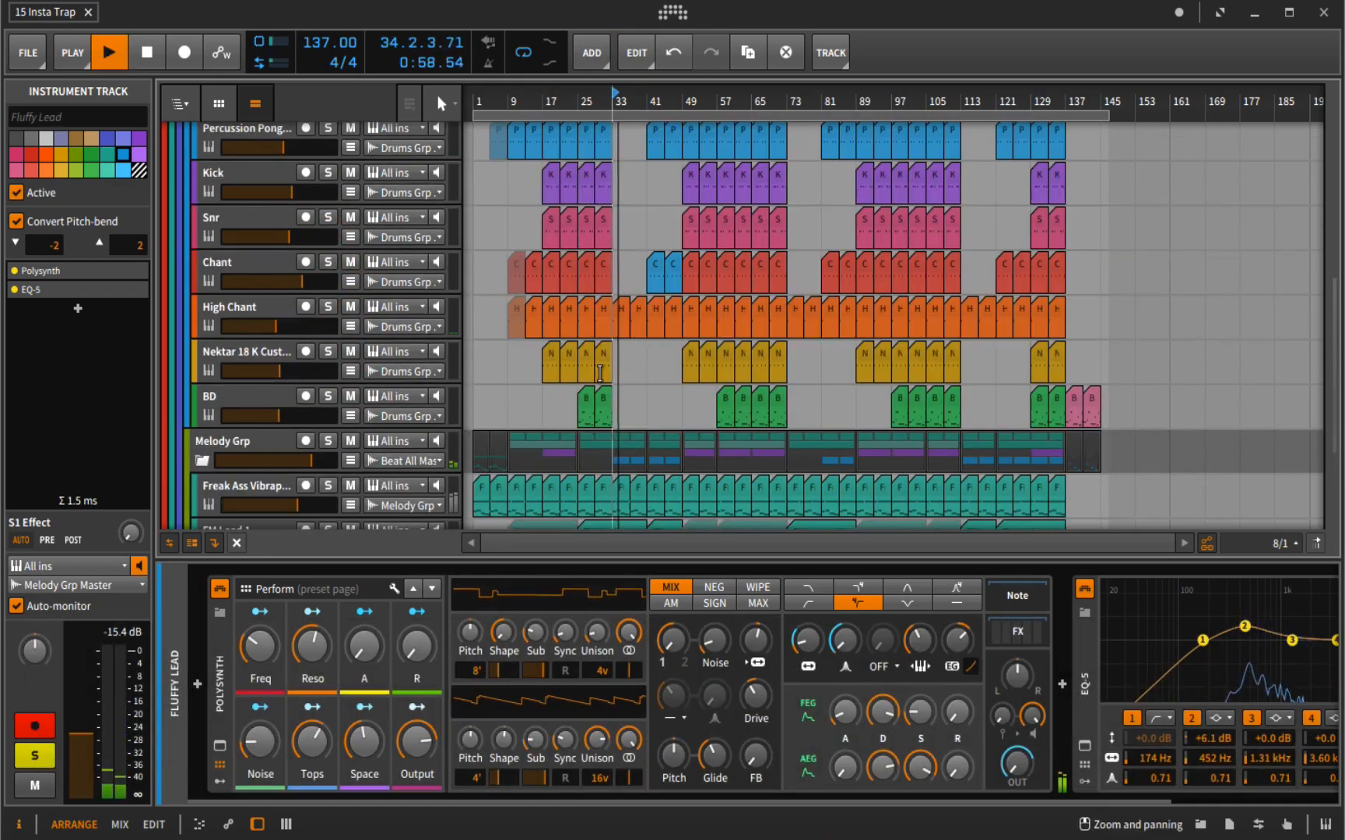
scroll(567, 374, "down", 5)
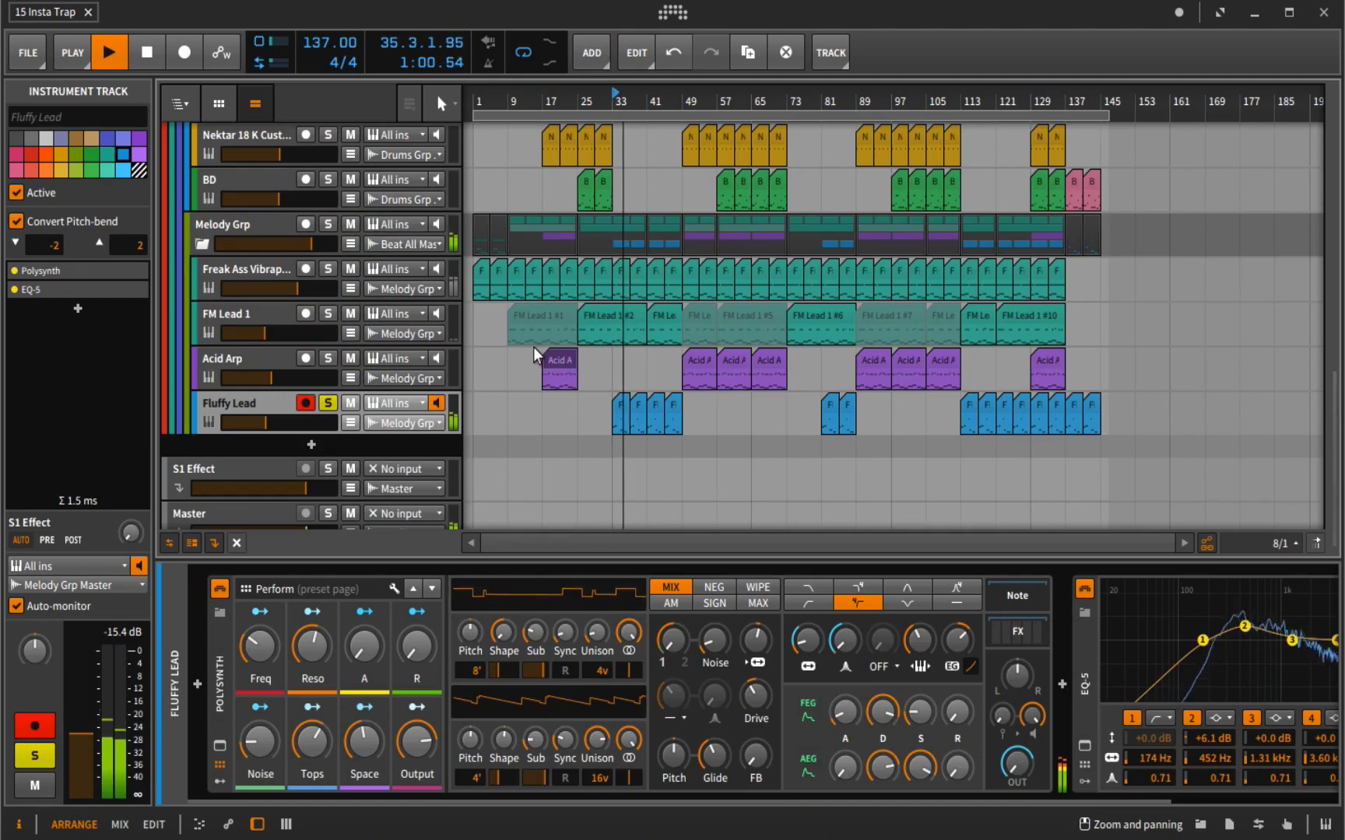
key("space")
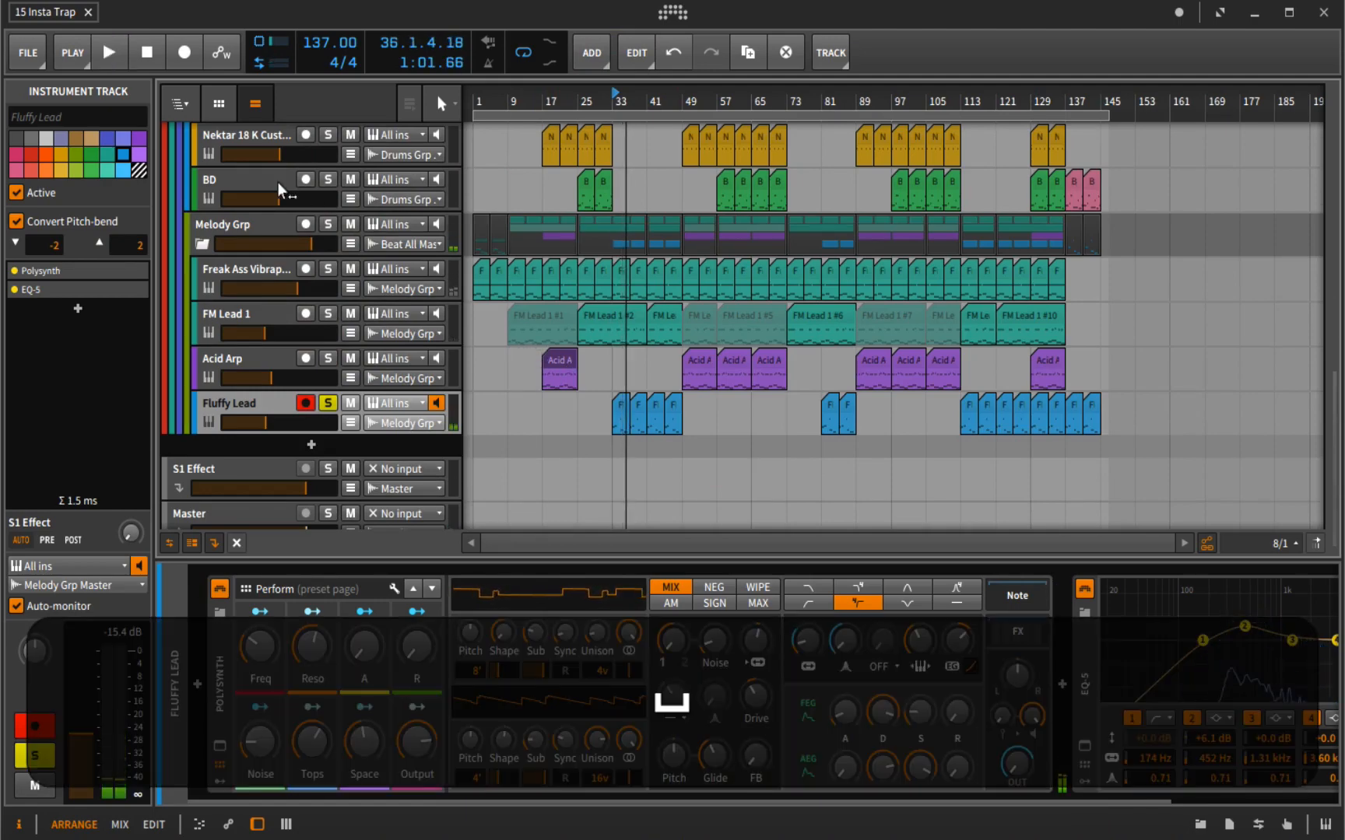
Step: Set playback to the first BD clip at bar 25, clear the Fluffy Lead solo and show the BD track's Polysynth and Distortion devices
left_click(221, 180)
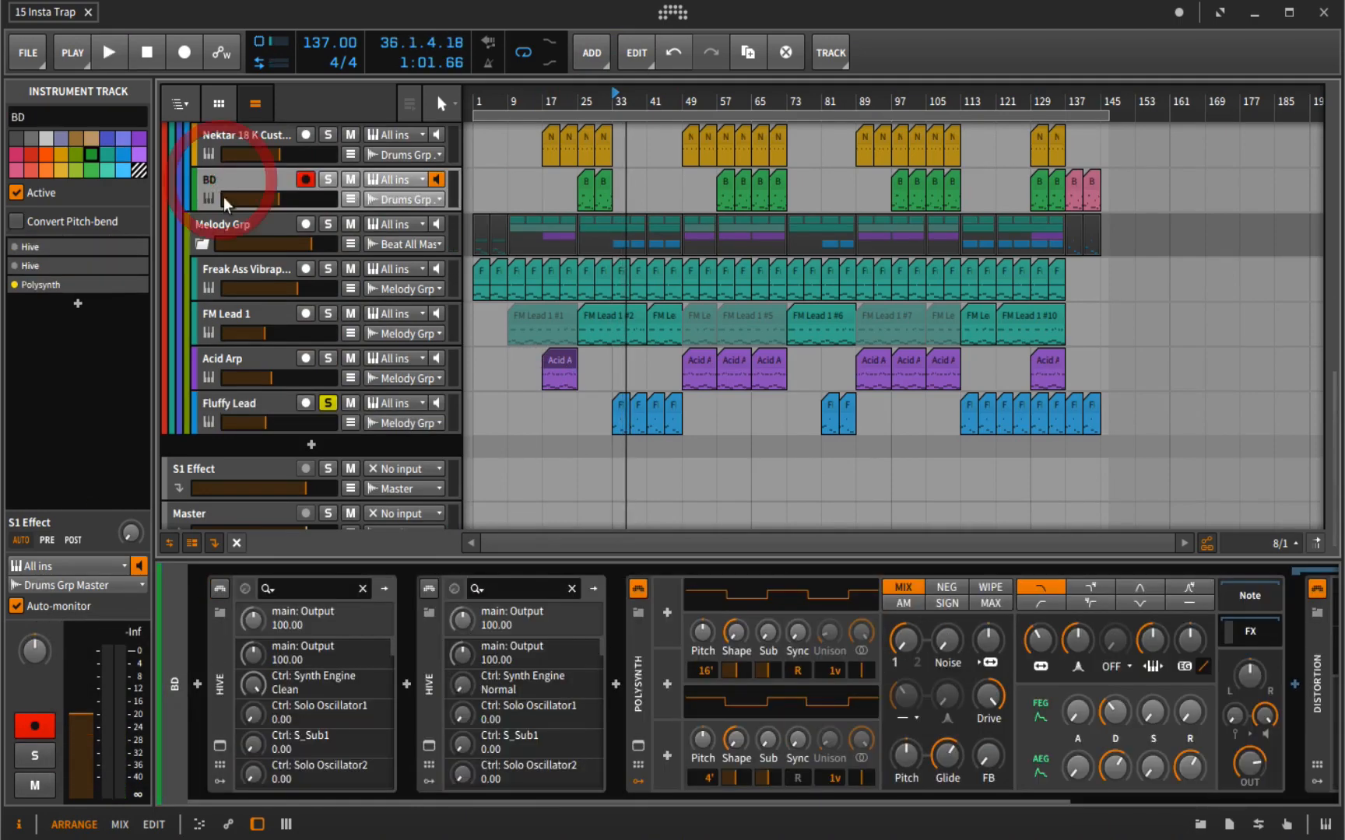
left_click(586, 189)
left_click(328, 403)
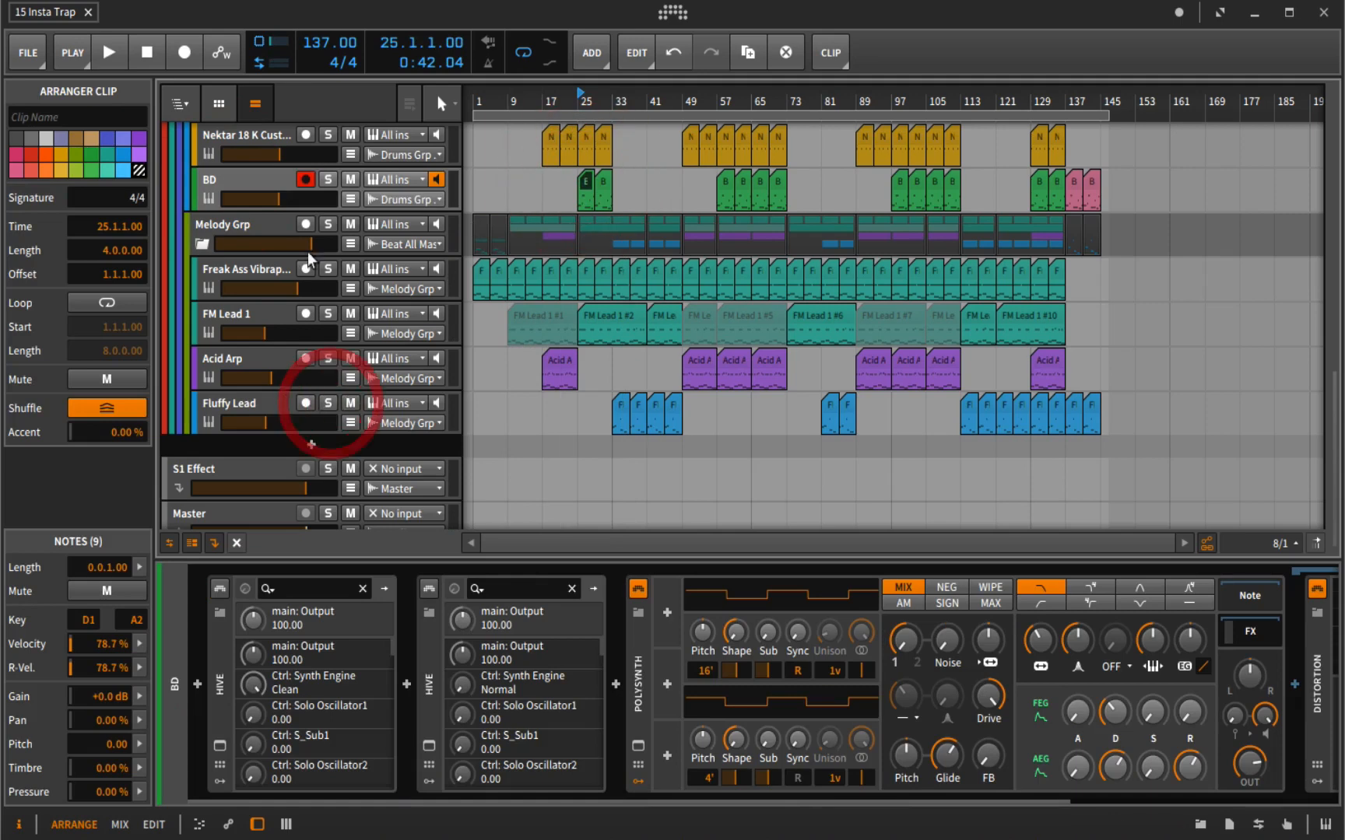
left_click(266, 179)
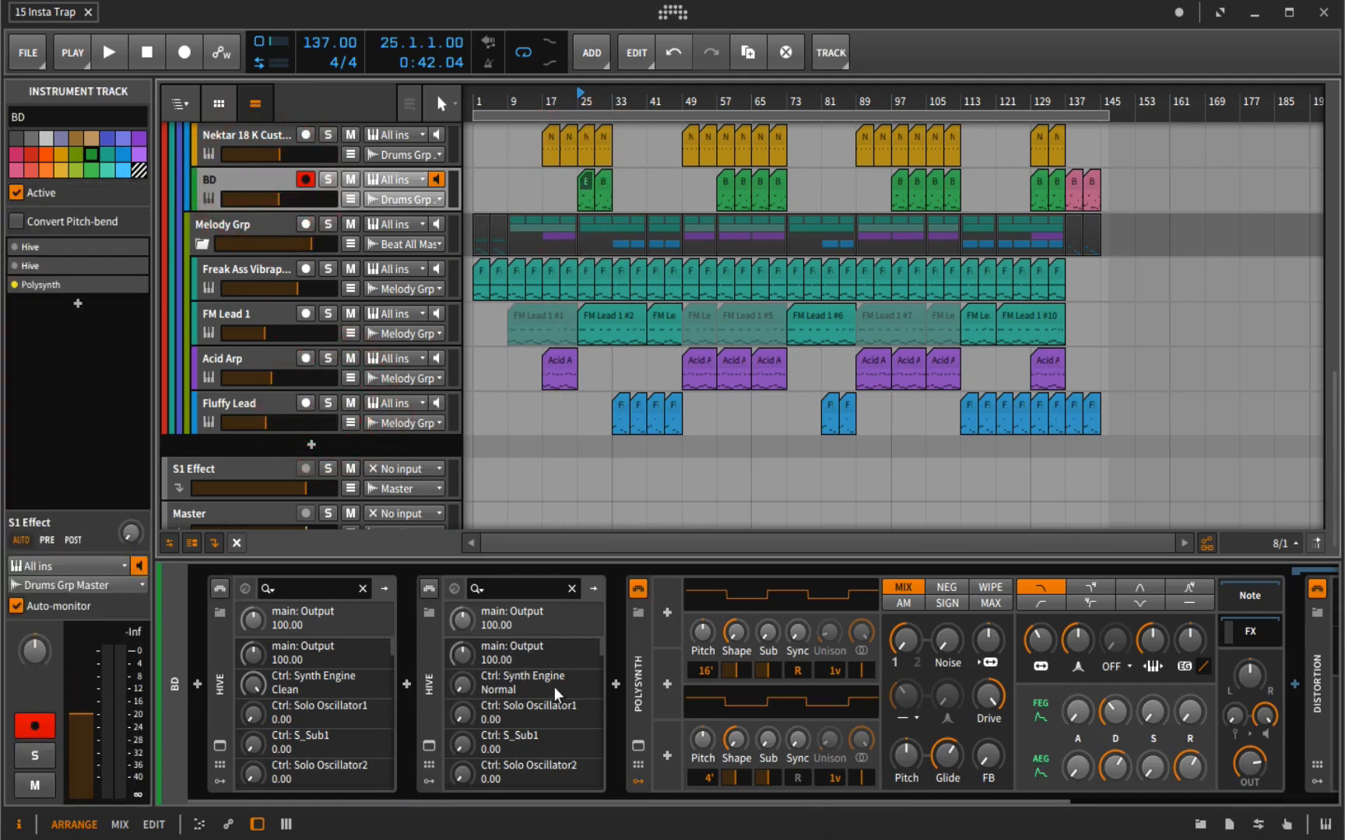
left_click_drag(286, 795, 450, 803)
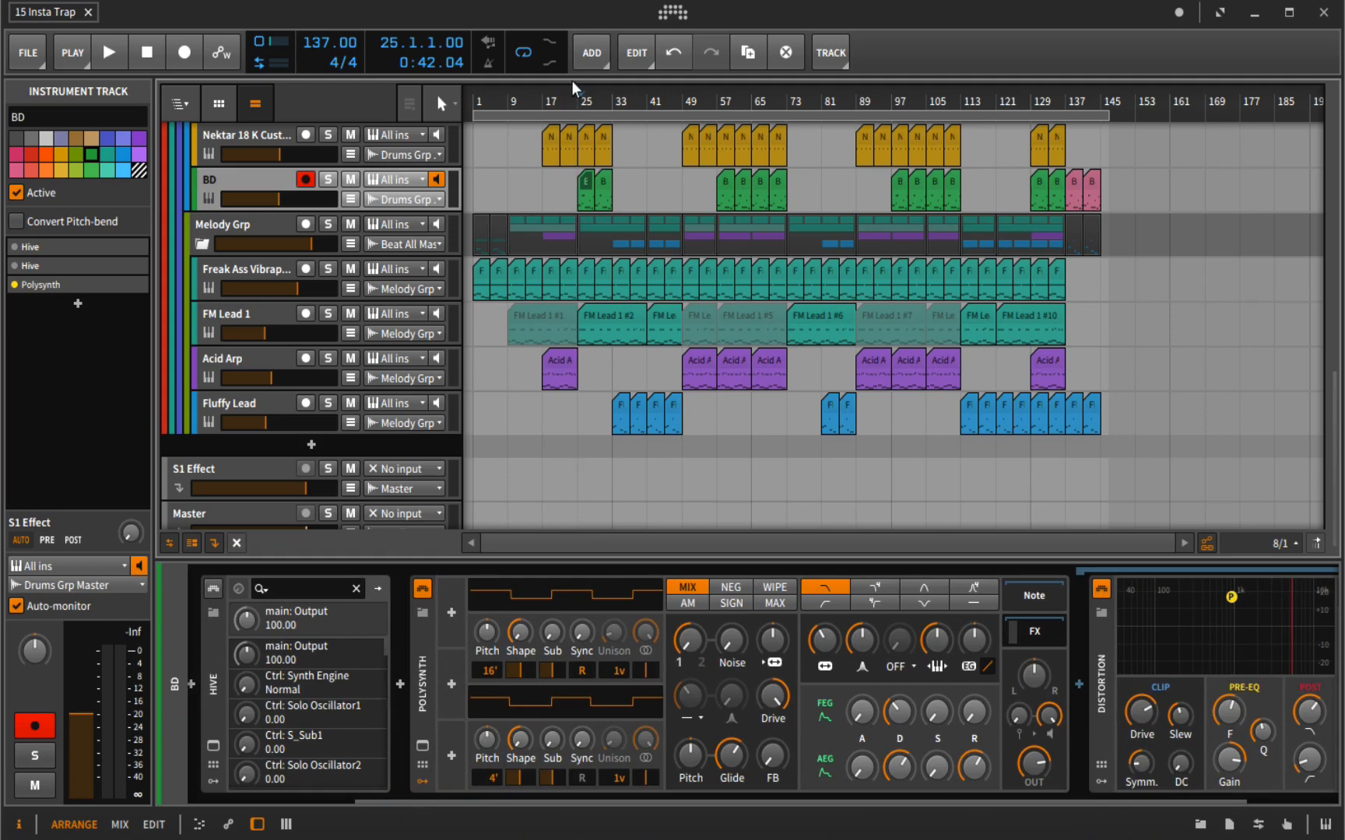
Step: Solo the BD track and play its clips from bar 25, stopping and replaying the opening
key("space")
key("space")
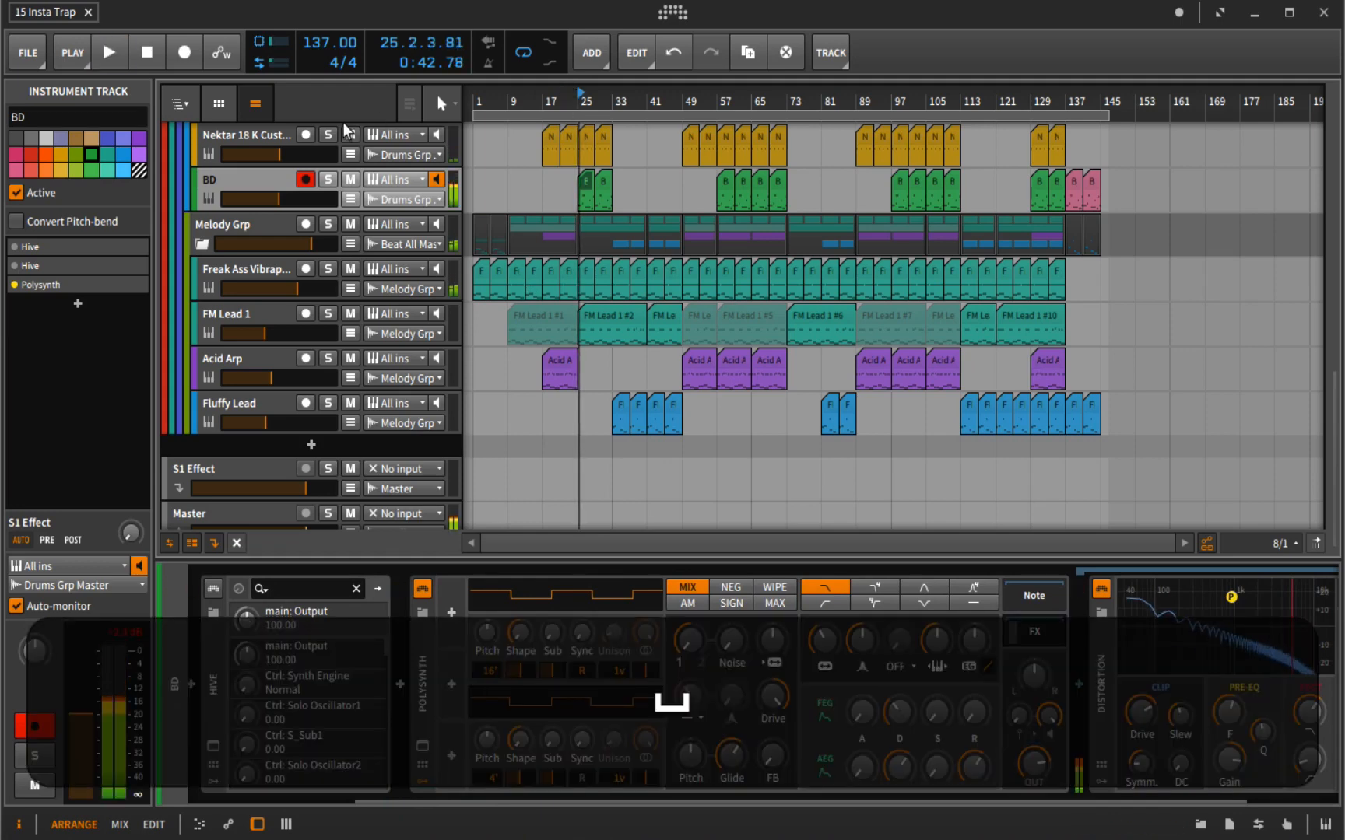
left_click(330, 180)
key("space")
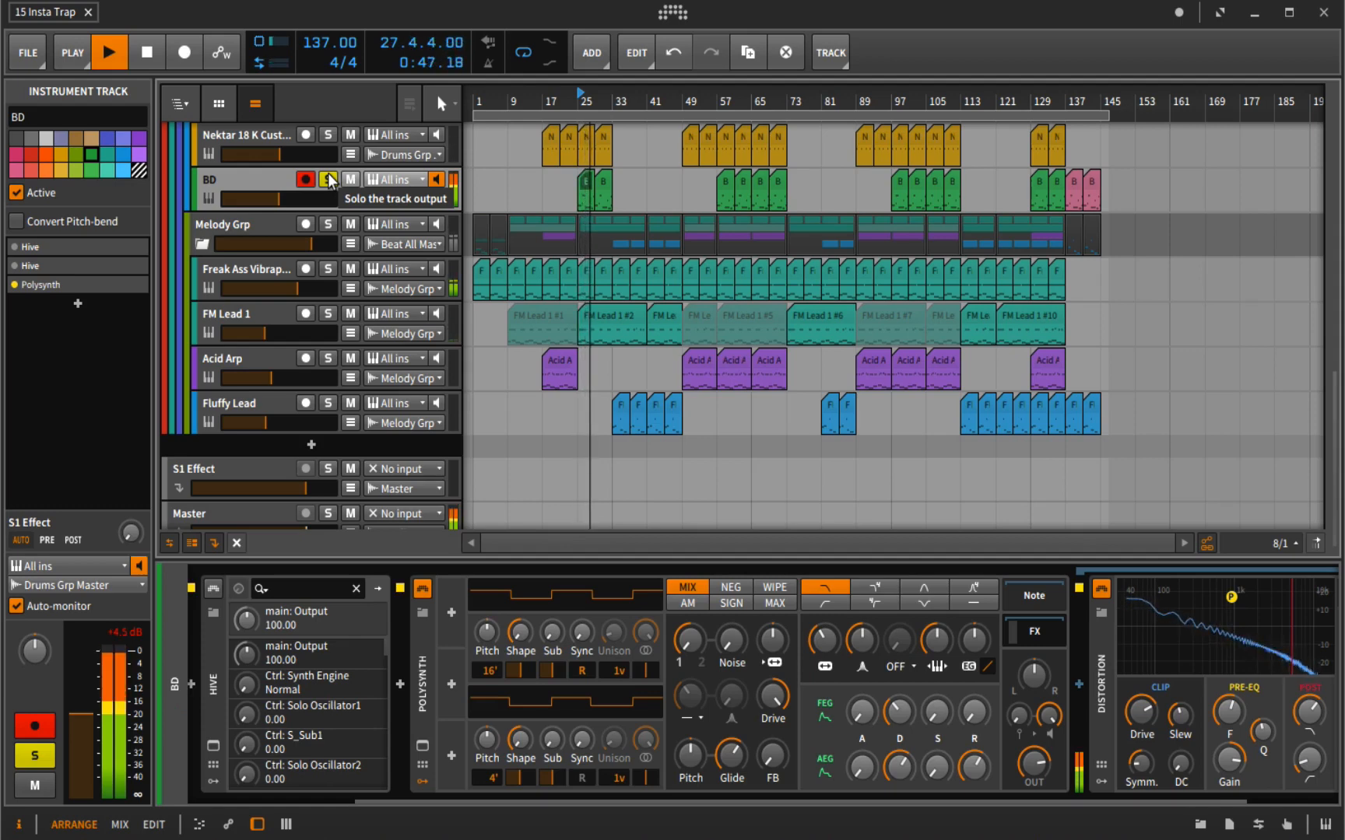
key("space")
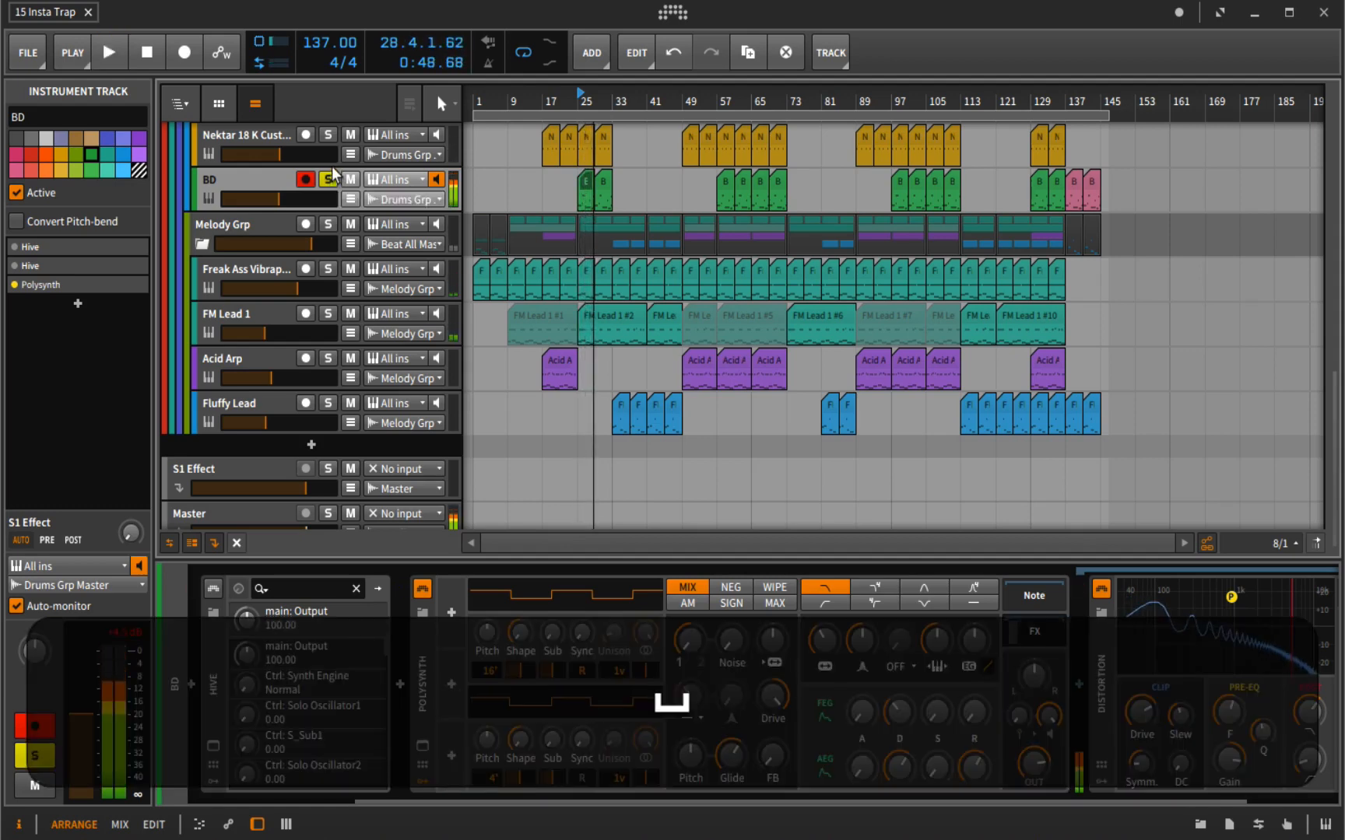
key("space")
key("space")
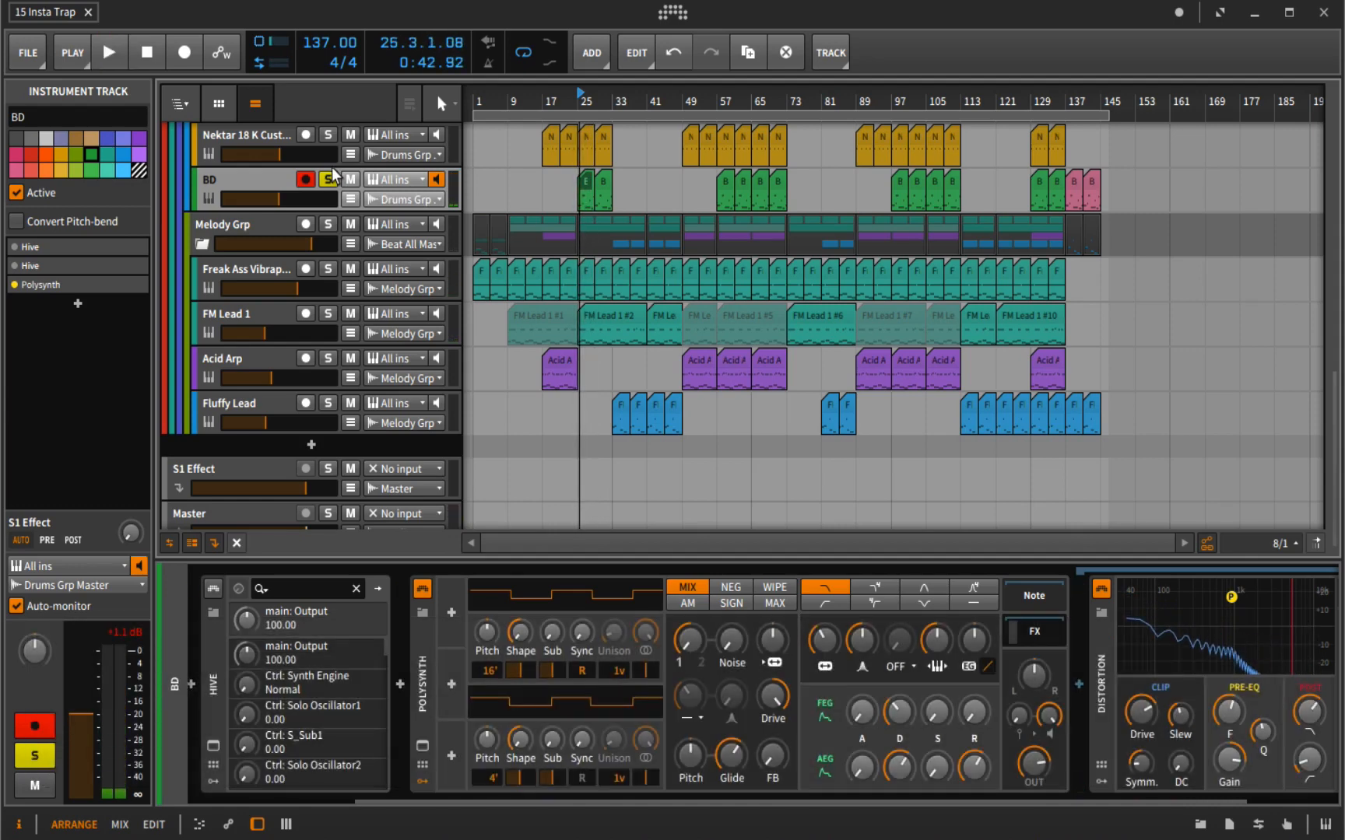
Step: Clear the BD solo to play bar 25 with the full mix, and solo BD again
left_click(331, 181)
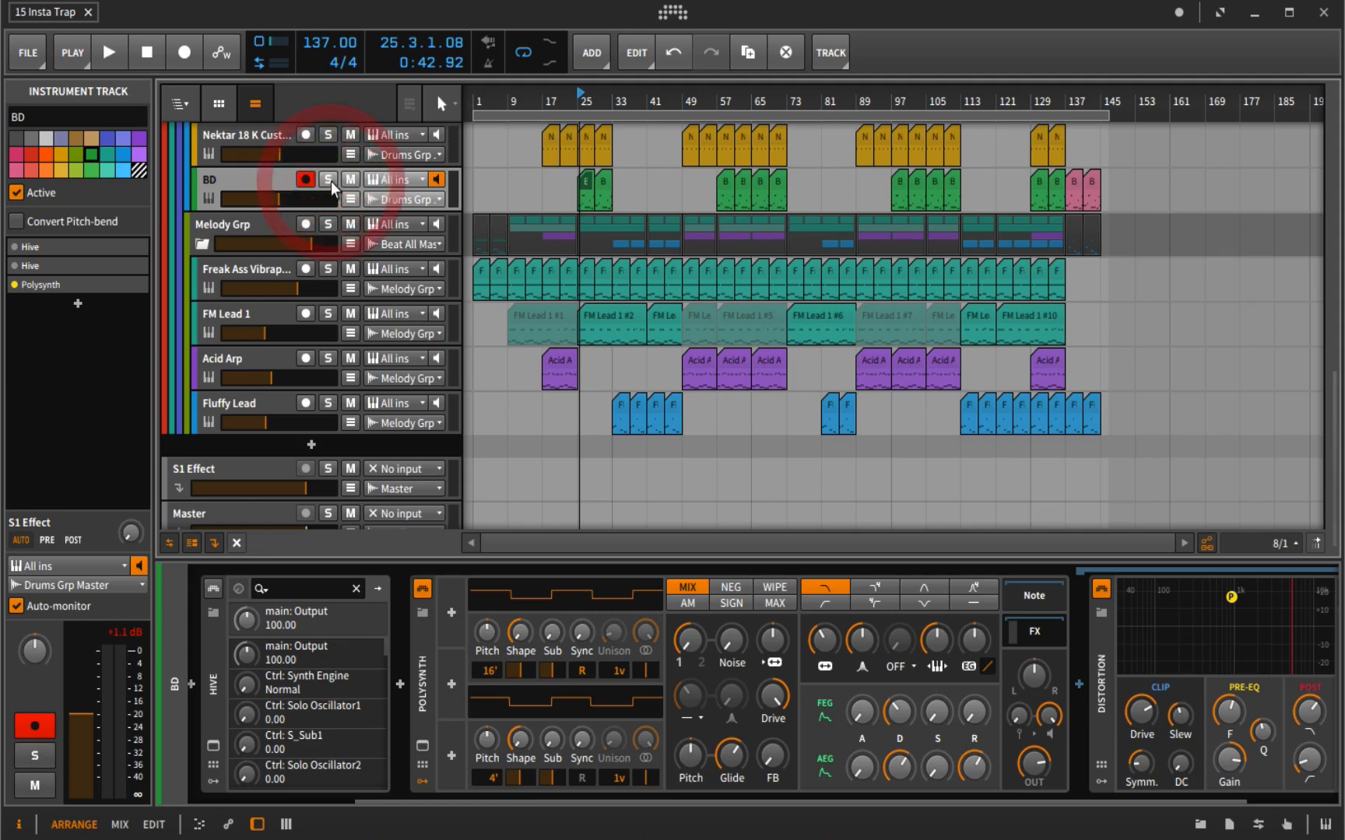
key("space")
left_click(330, 179)
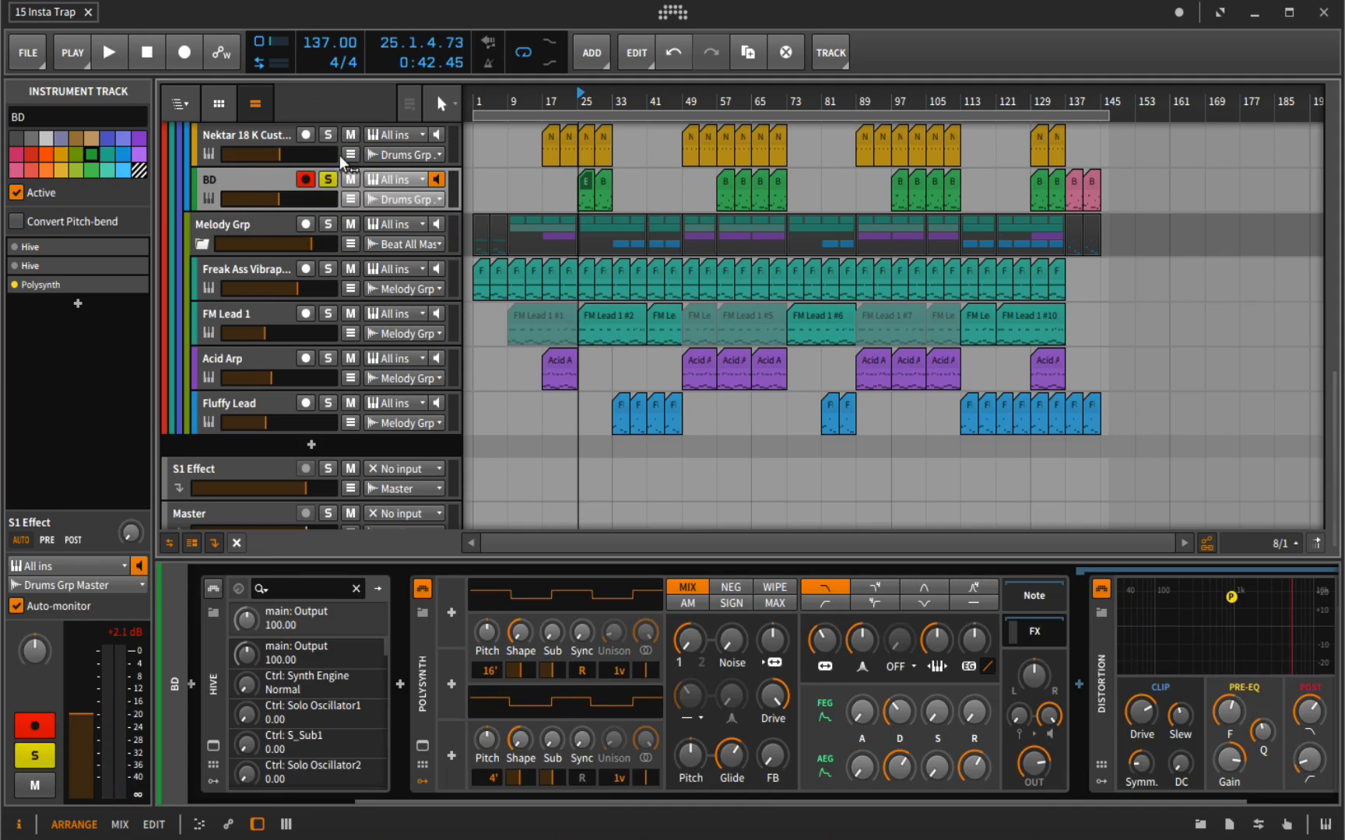
Step: Replay the soloed BD track from bar 25, examine its full Distortion device and clear the BD solo
key("space")
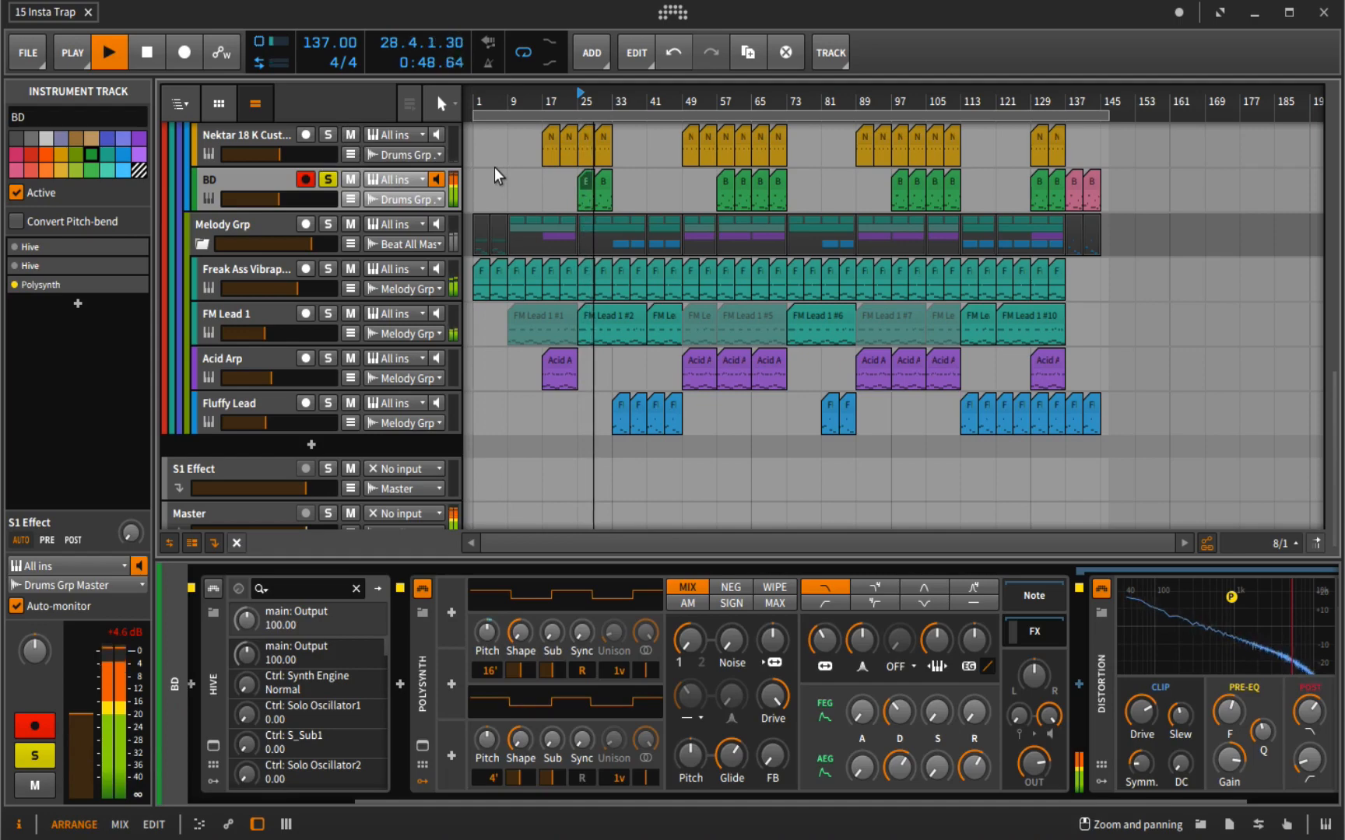
key("space")
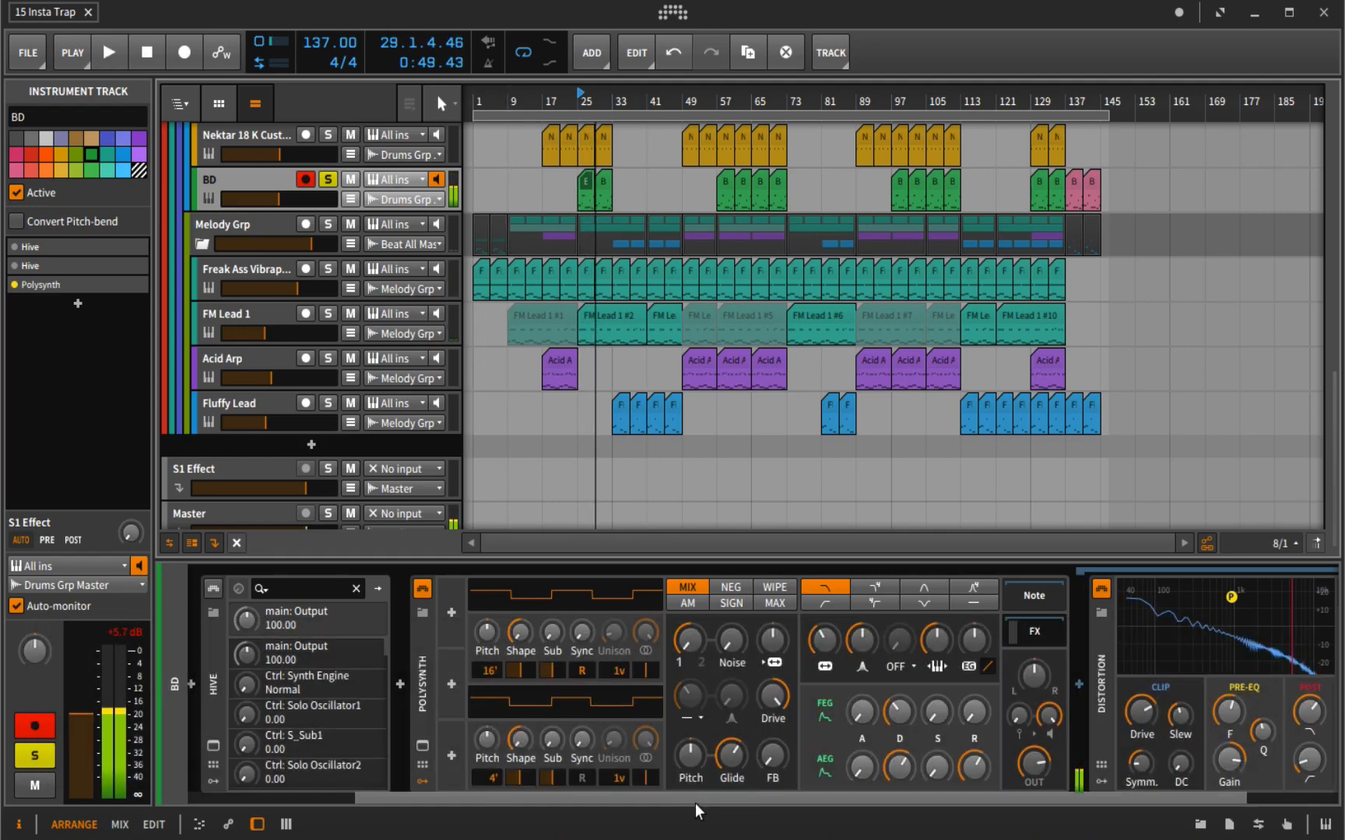
left_click_drag(694, 802, 834, 830)
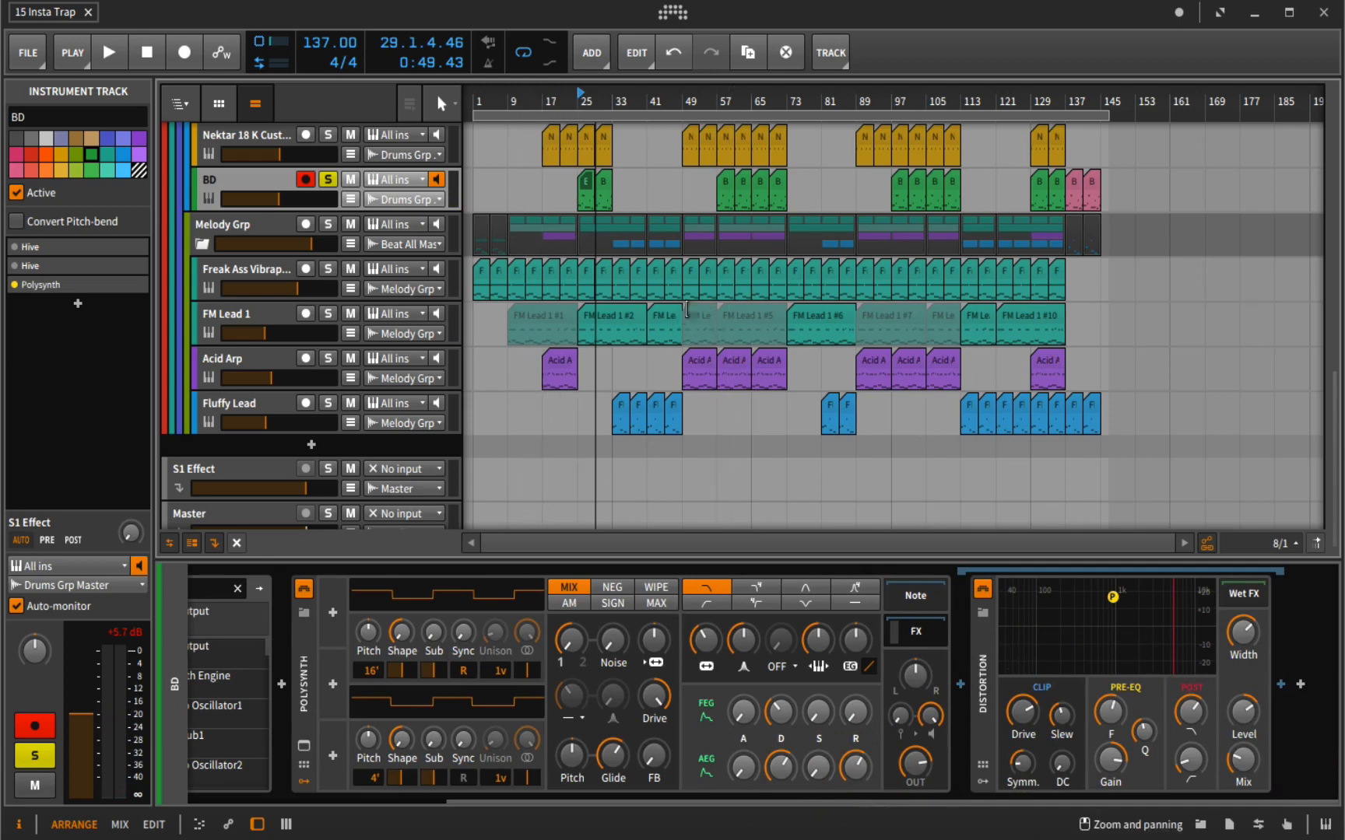
left_click(328, 180)
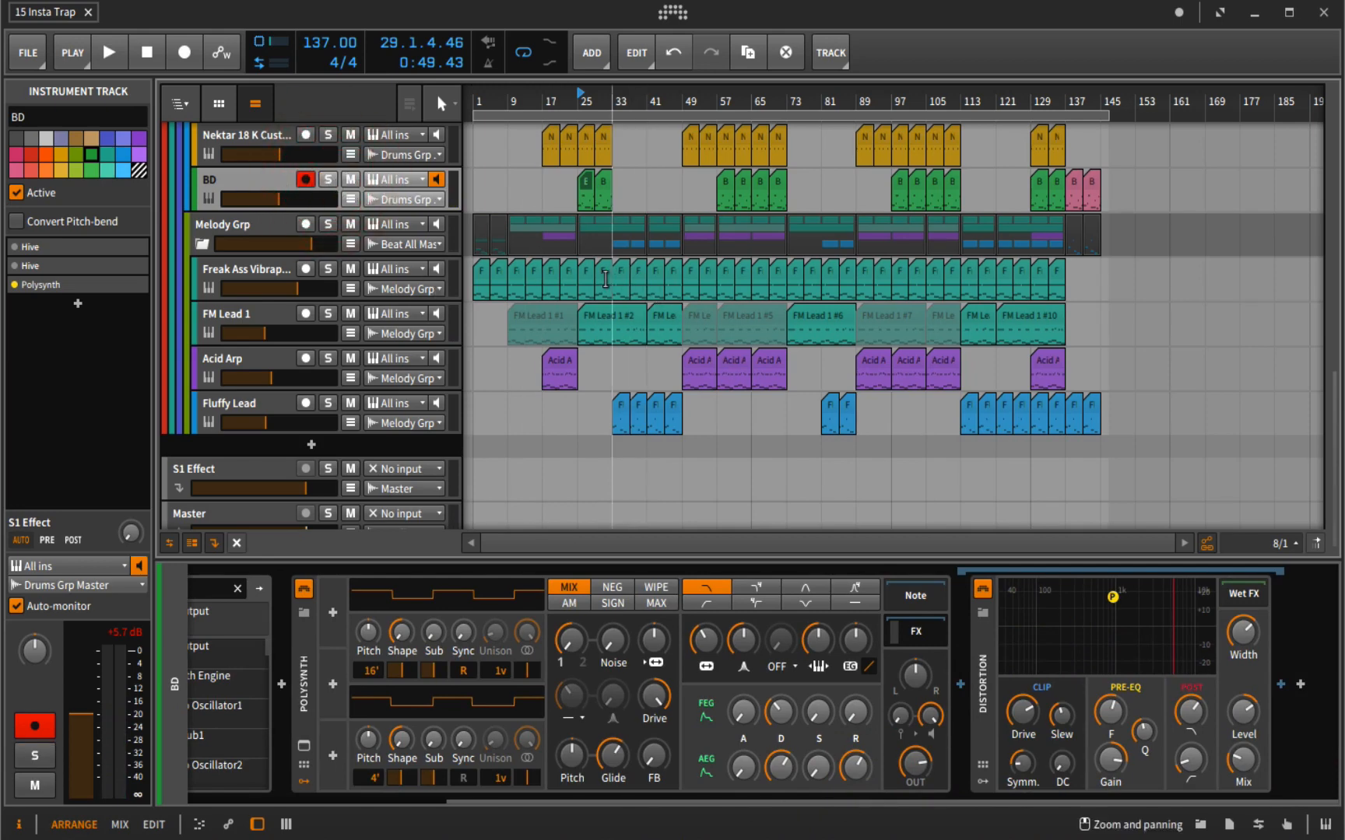
Step: Set the playback start to bar 1 at the beginning of the arrangement
scroll(611, 281, "up", 3)
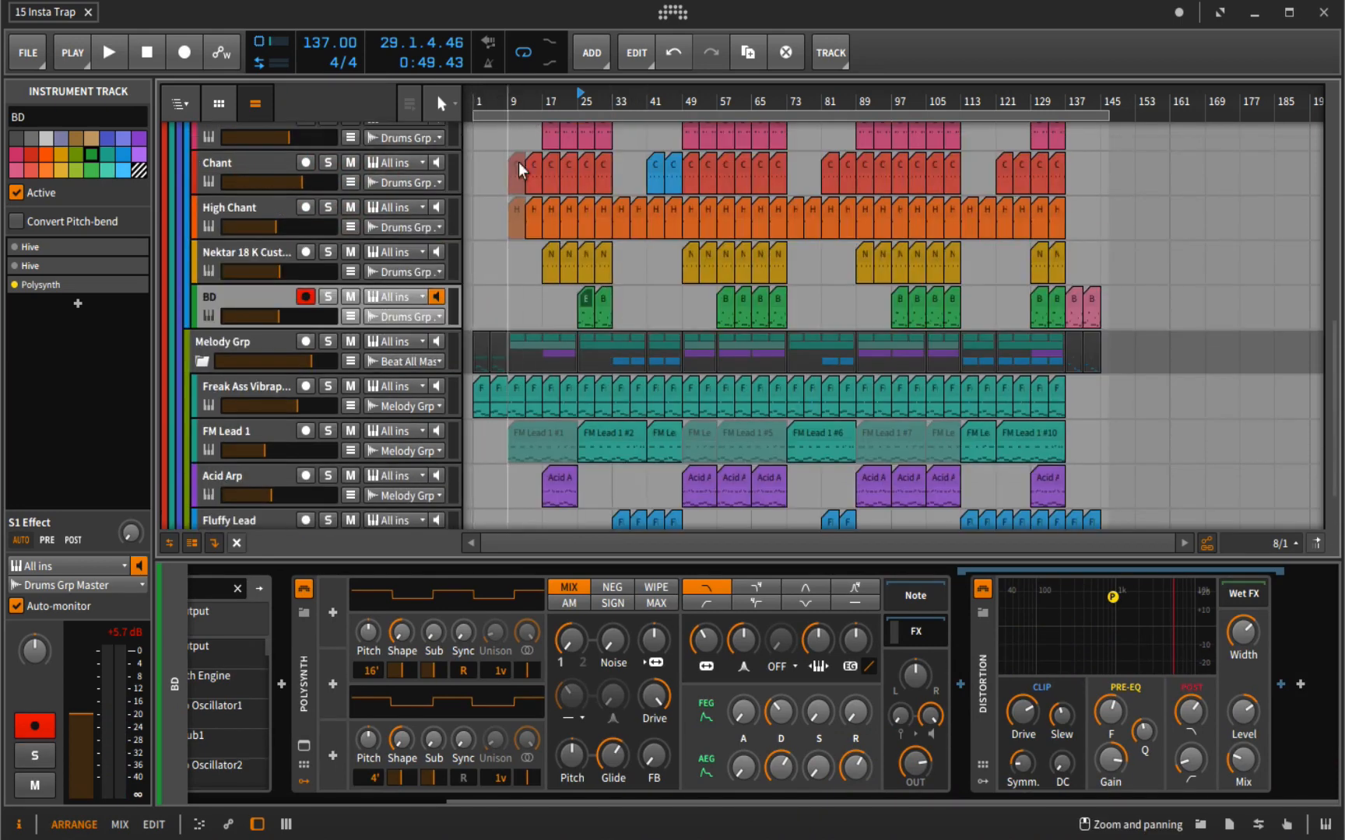
scroll(548, 218, "down", 1)
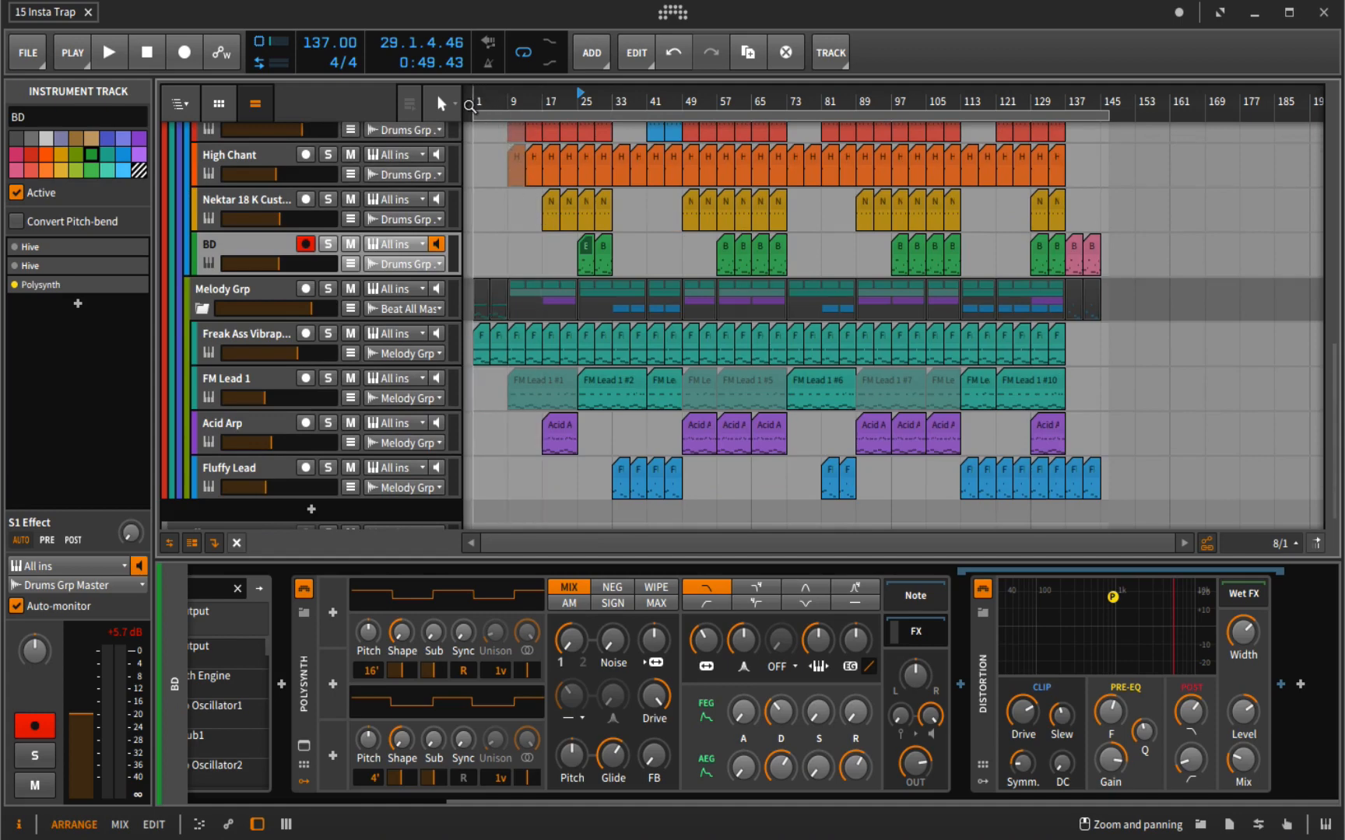
left_click(472, 102)
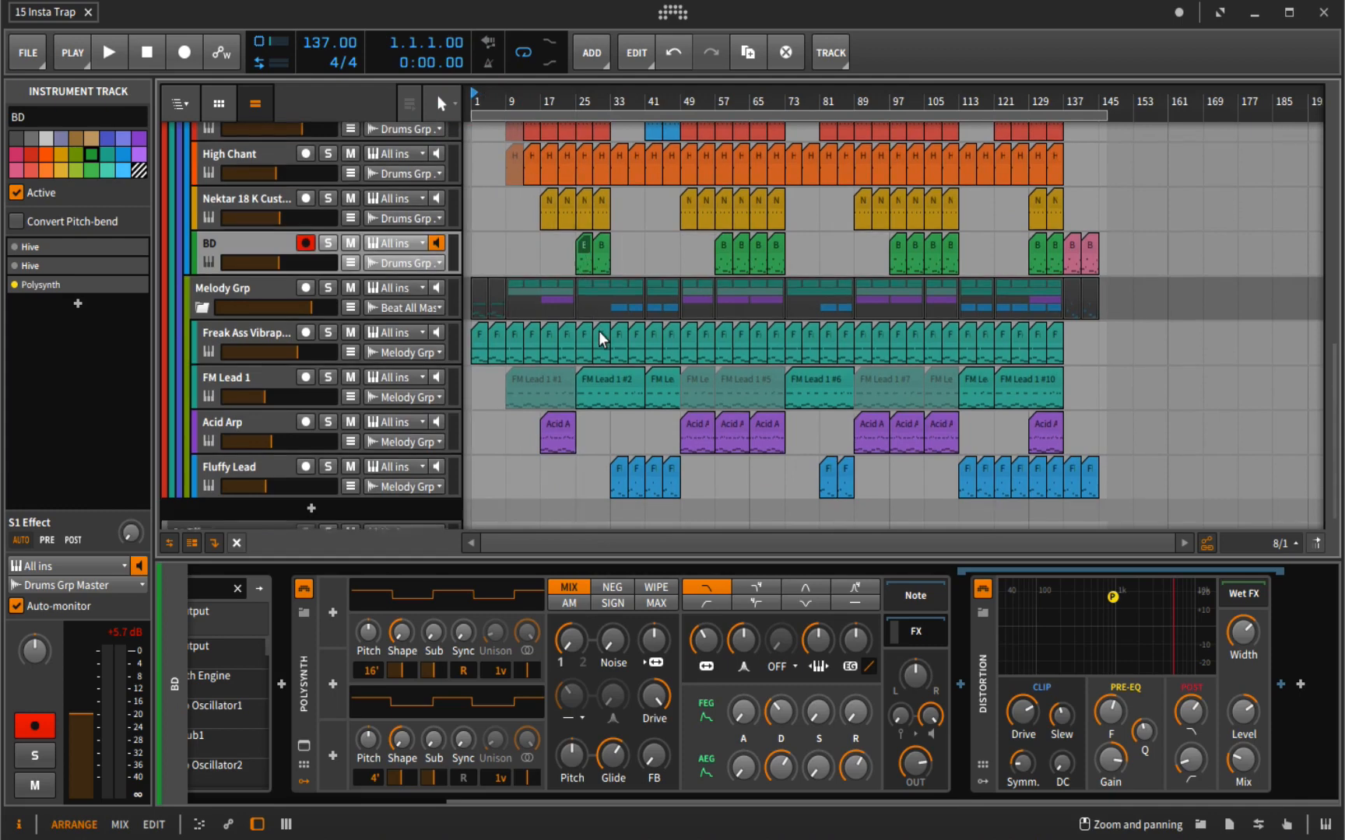
scroll(604, 339, "down", 1)
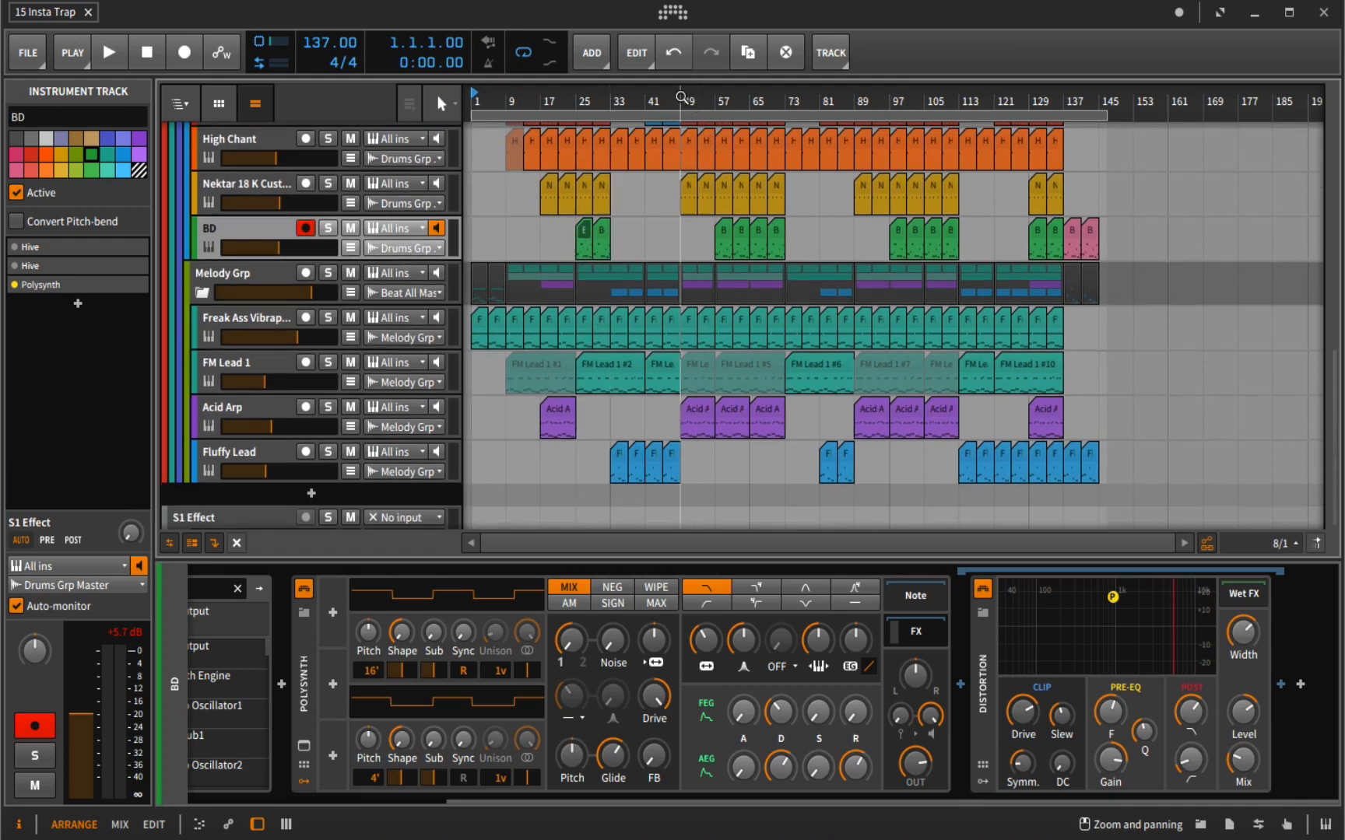
left_click_drag(682, 97, 675, 98)
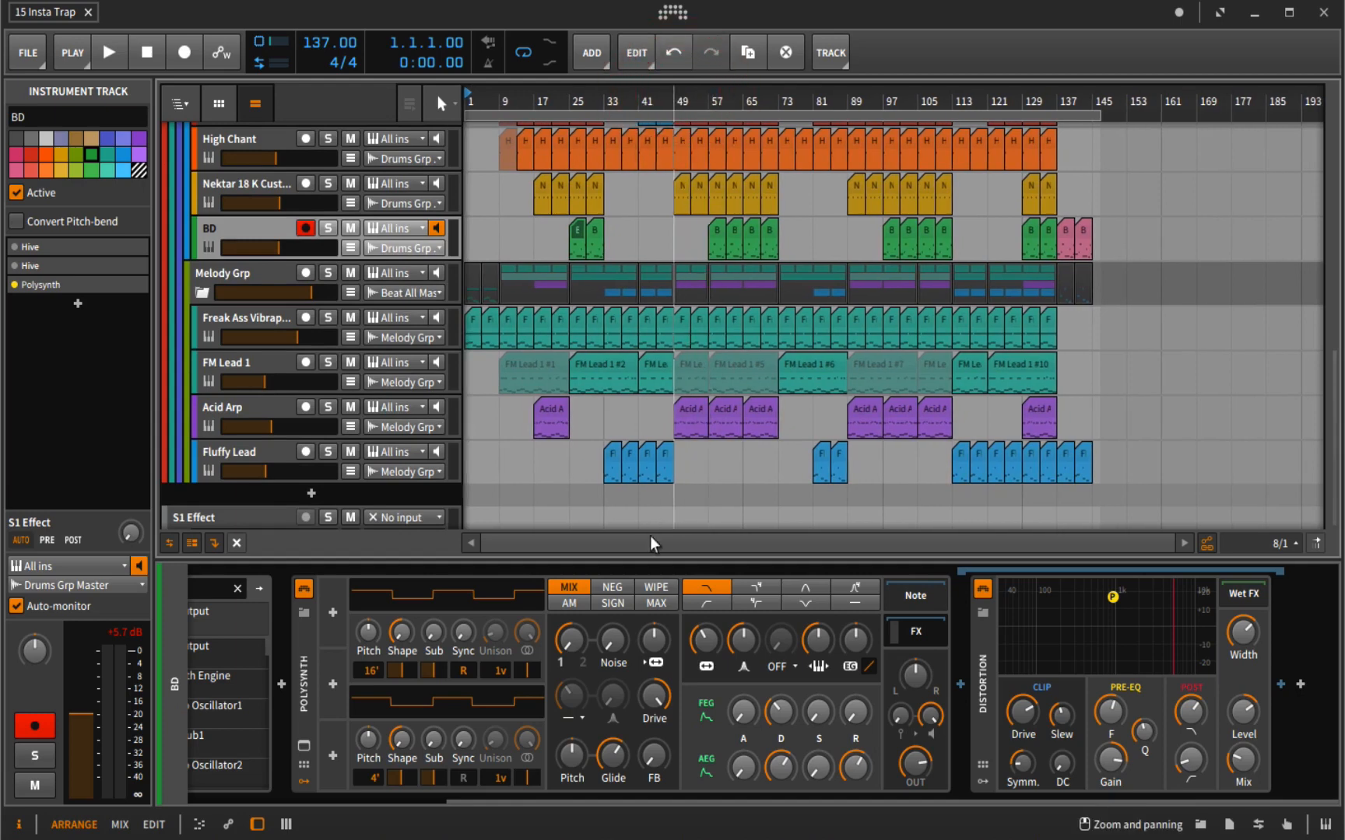
left_click_drag(641, 544, 632, 544)
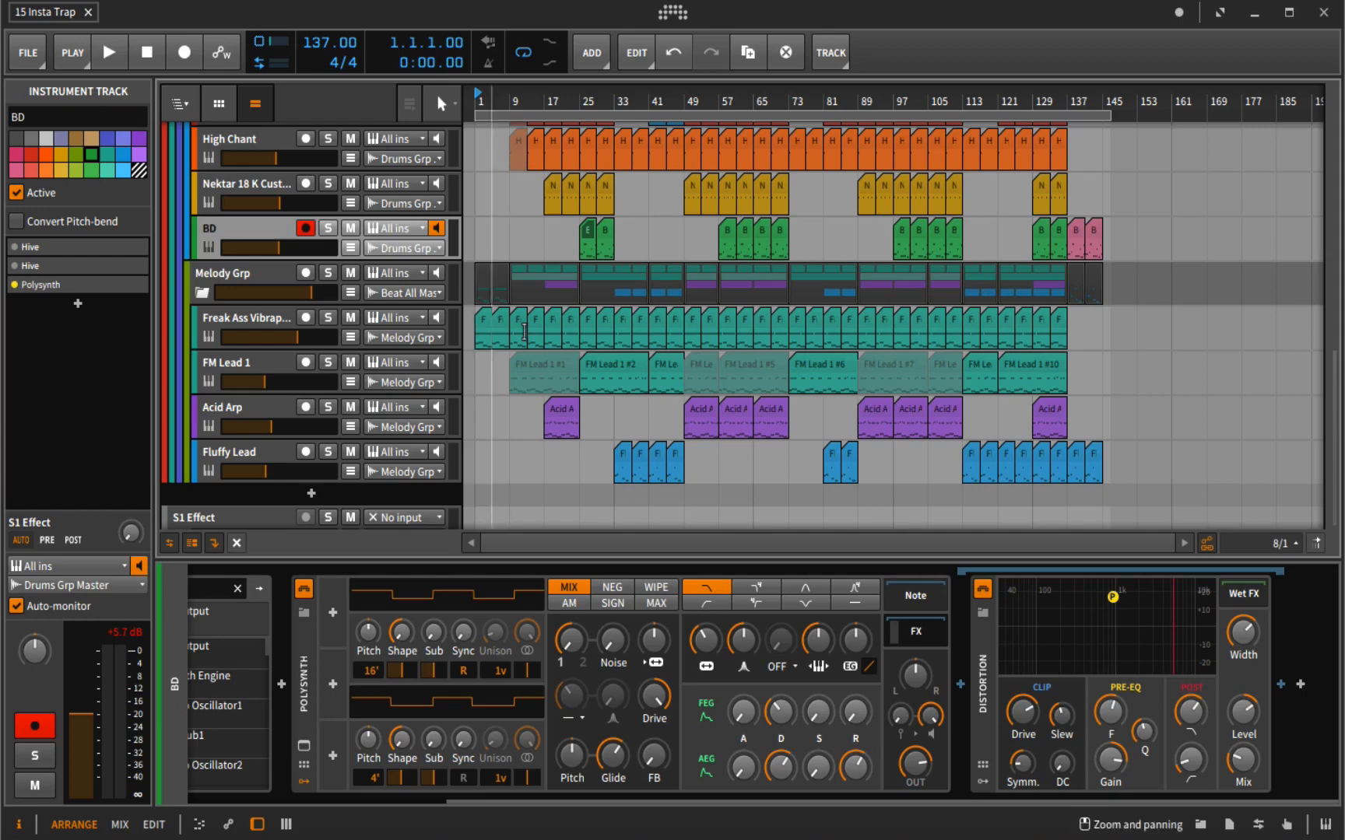
Step: Show the BD track's two Hive devices and the device chains of the Freak Ass Vibraphone and FM Lead 1 tracks
left_click_drag(483, 800, 223, 799)
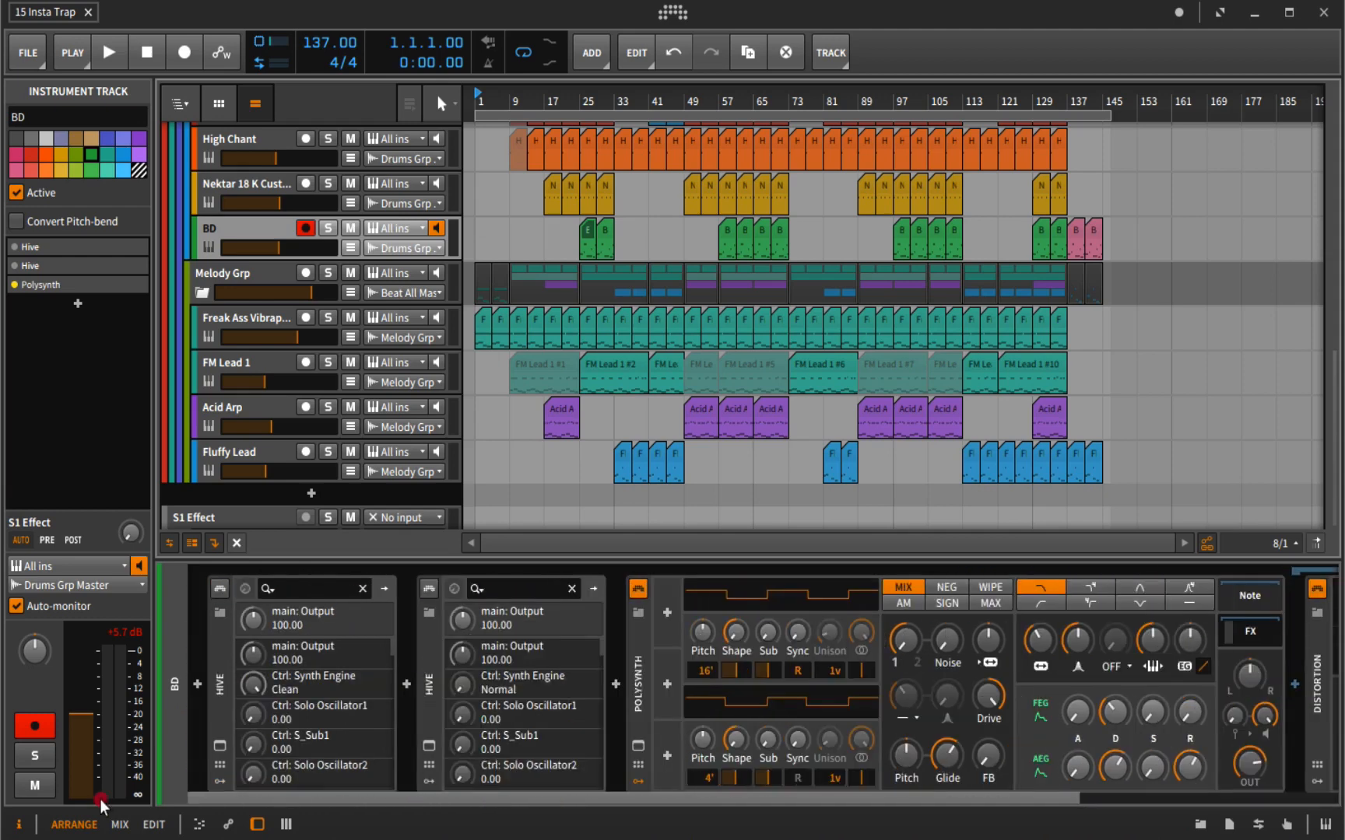
left_click(210, 321)
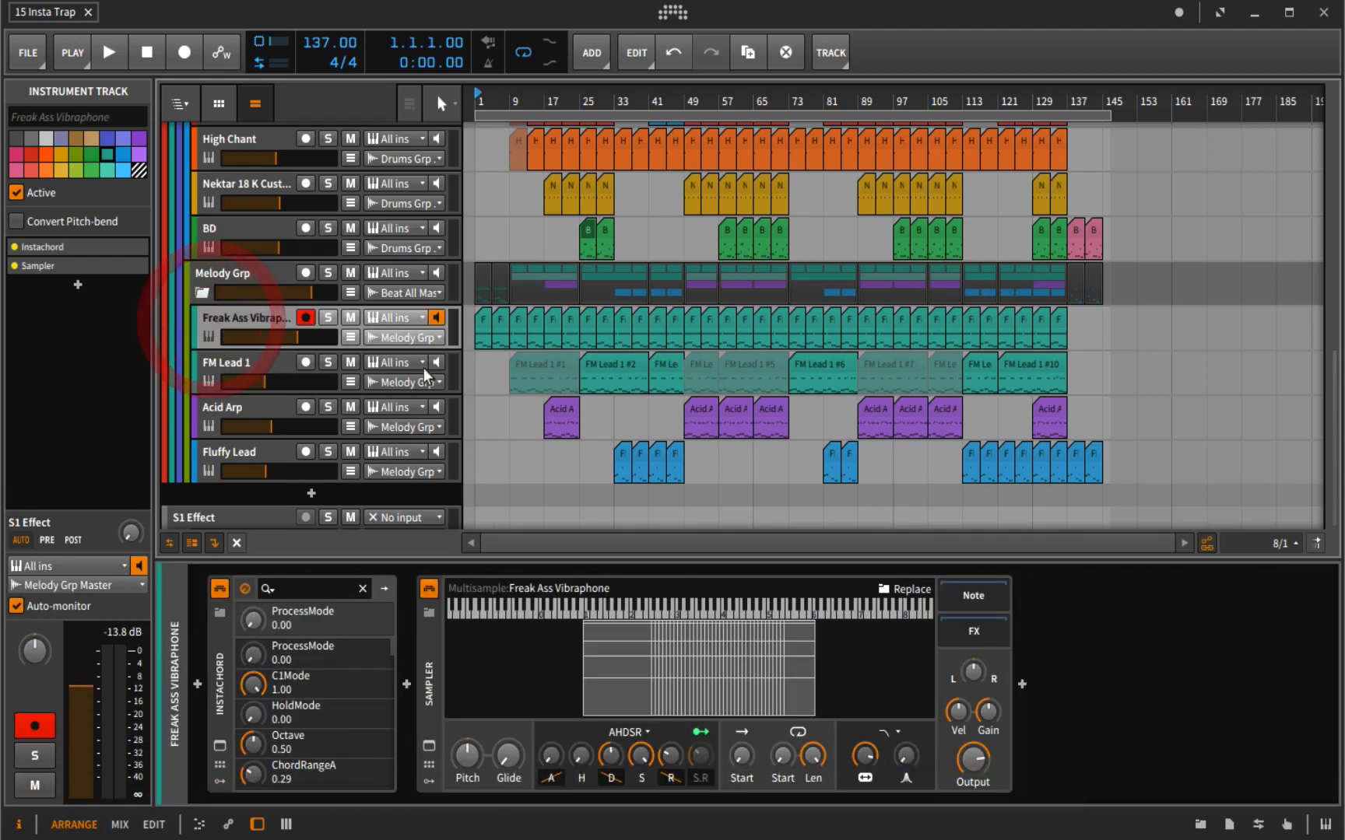
left_click(222, 364)
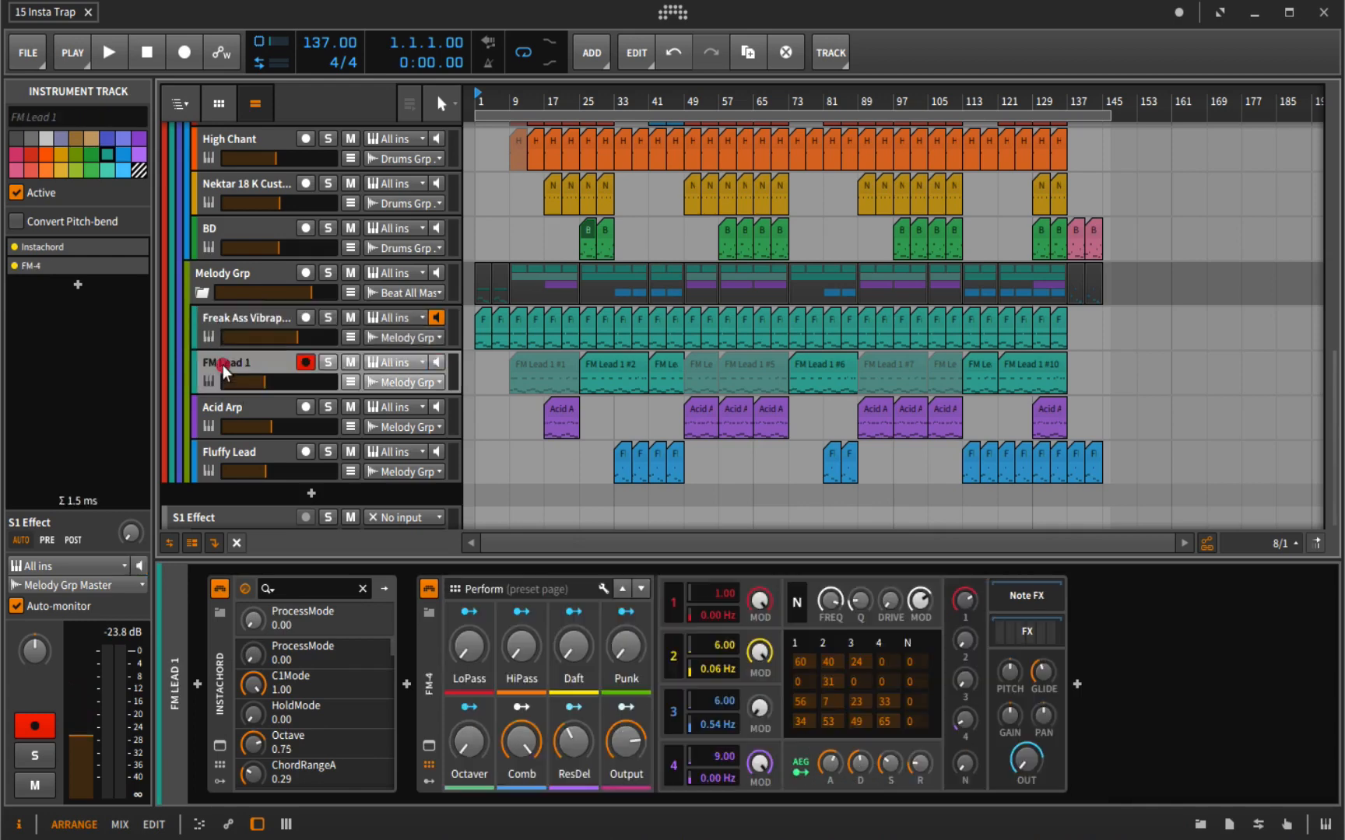
Step: Open FM Lead 1's Instachord plugin window, bring it fully into view to examine its chord and pick assignments, and close it
left_click(219, 745)
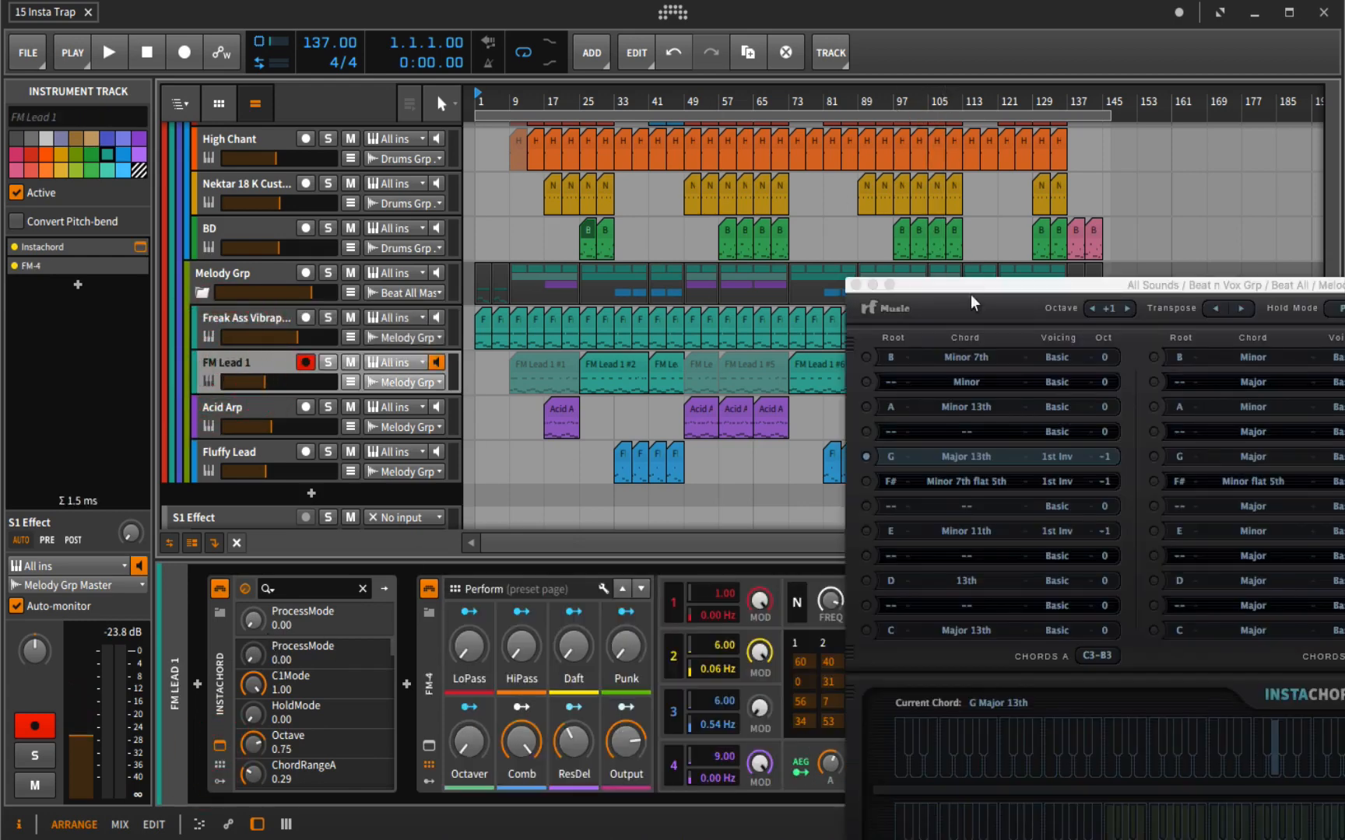
left_click_drag(971, 290, 594, 176)
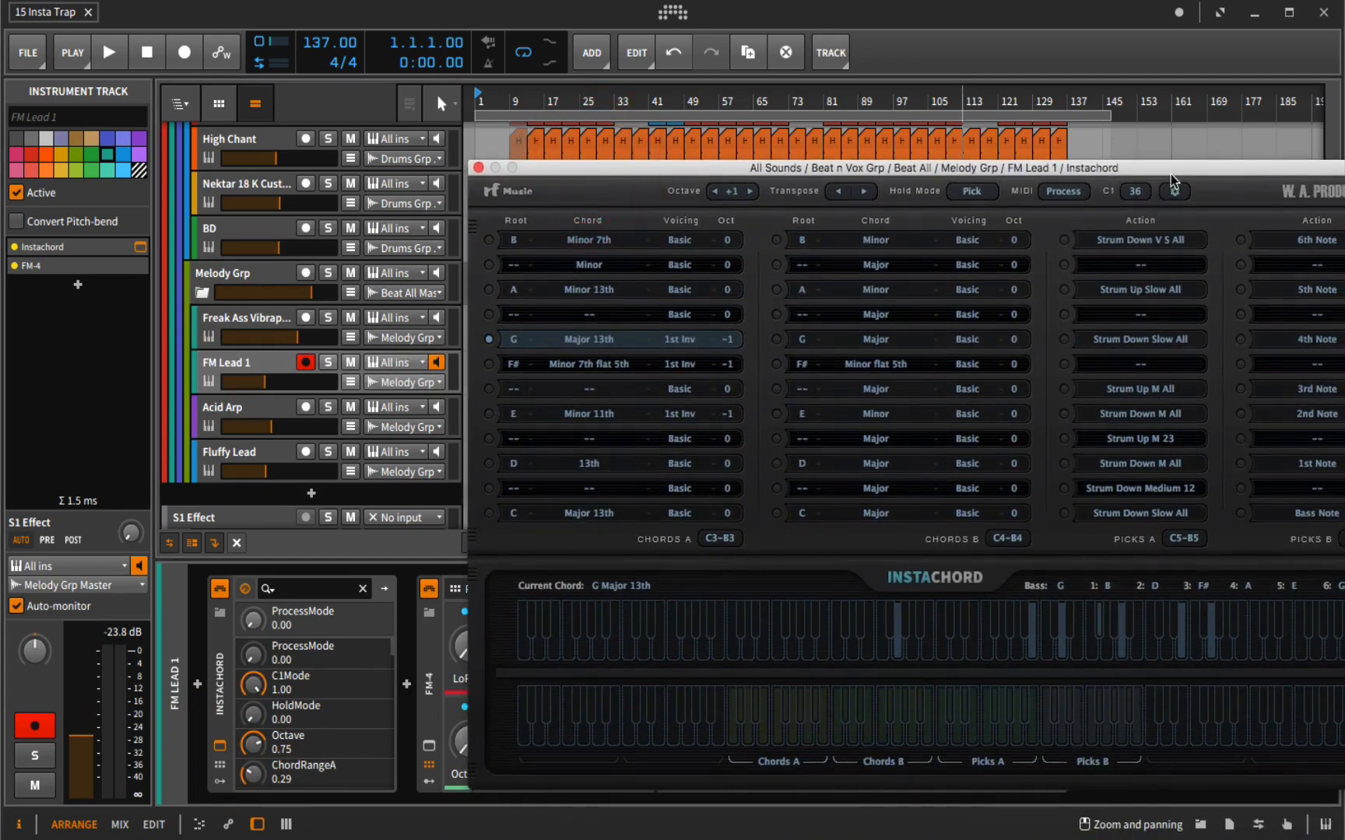
left_click_drag(1172, 176, 1113, 162)
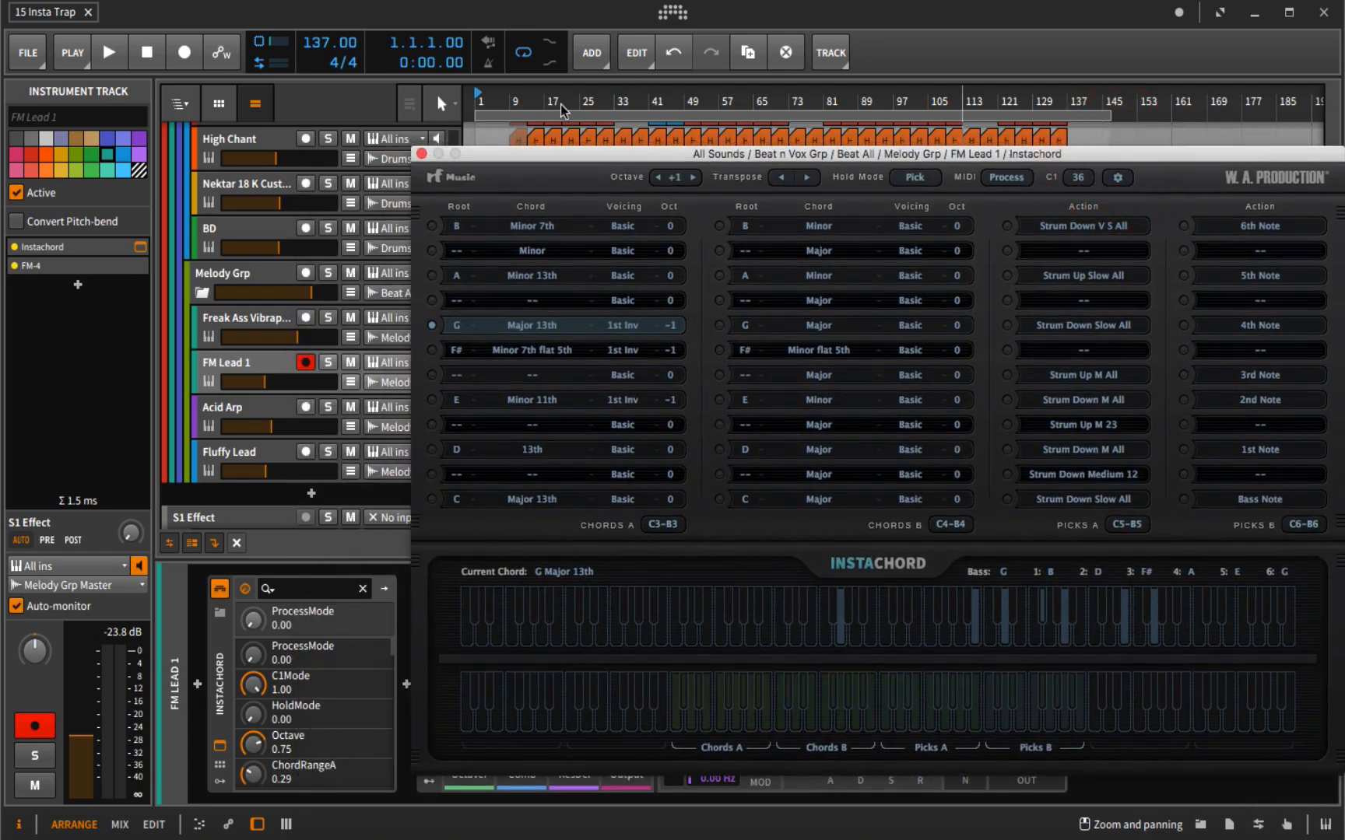
left_click(421, 154)
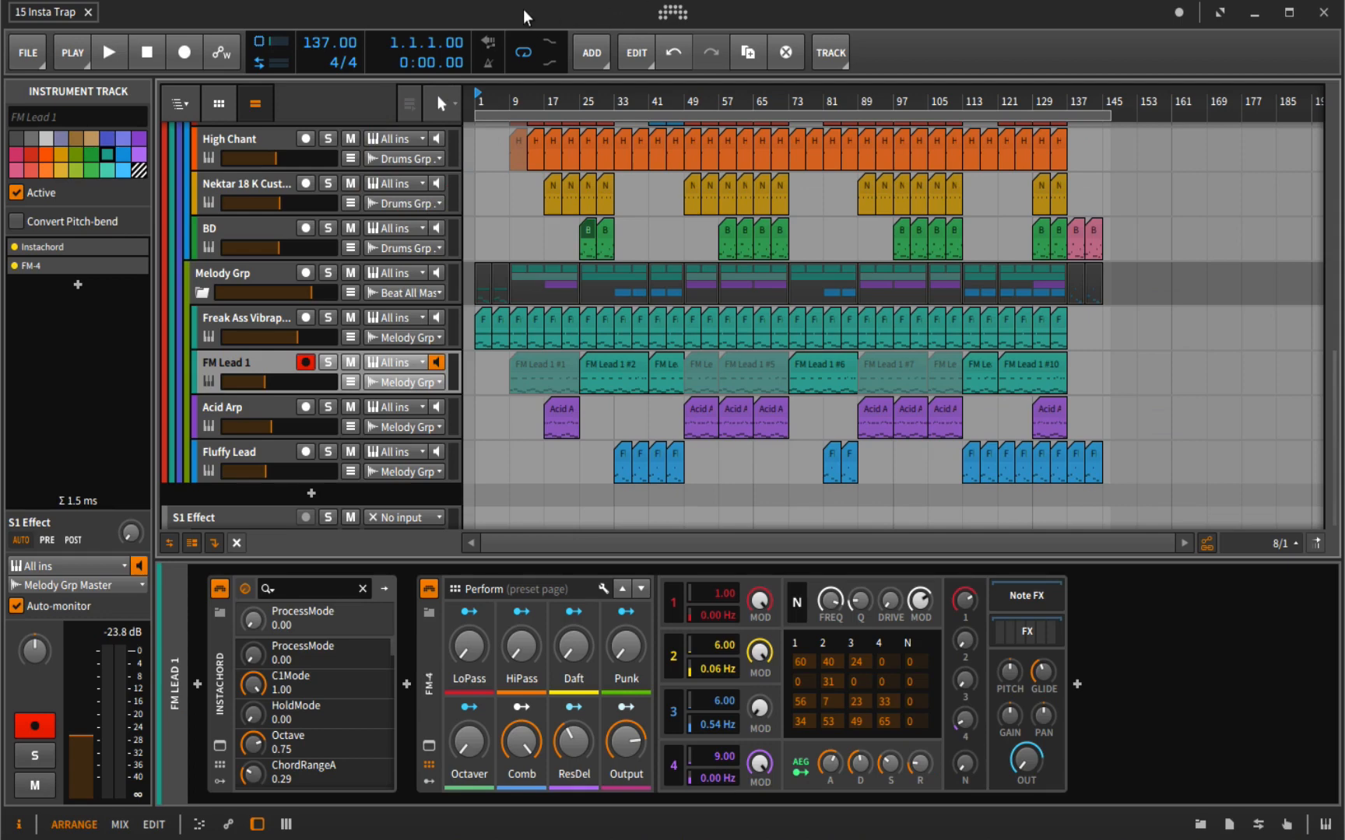
Step: Play the full arrangement from bar 1 and stop it at about bar 49
key("space")
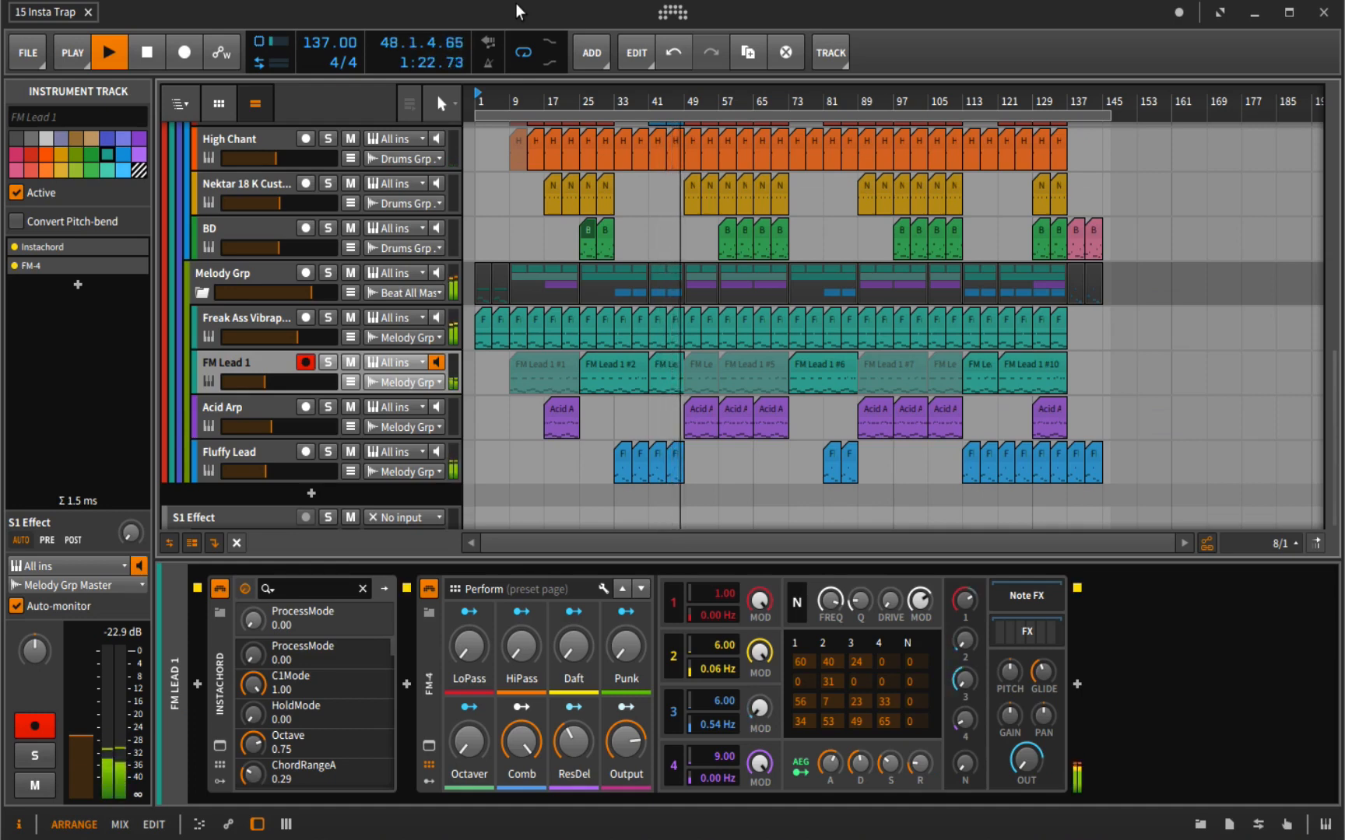
key("space")
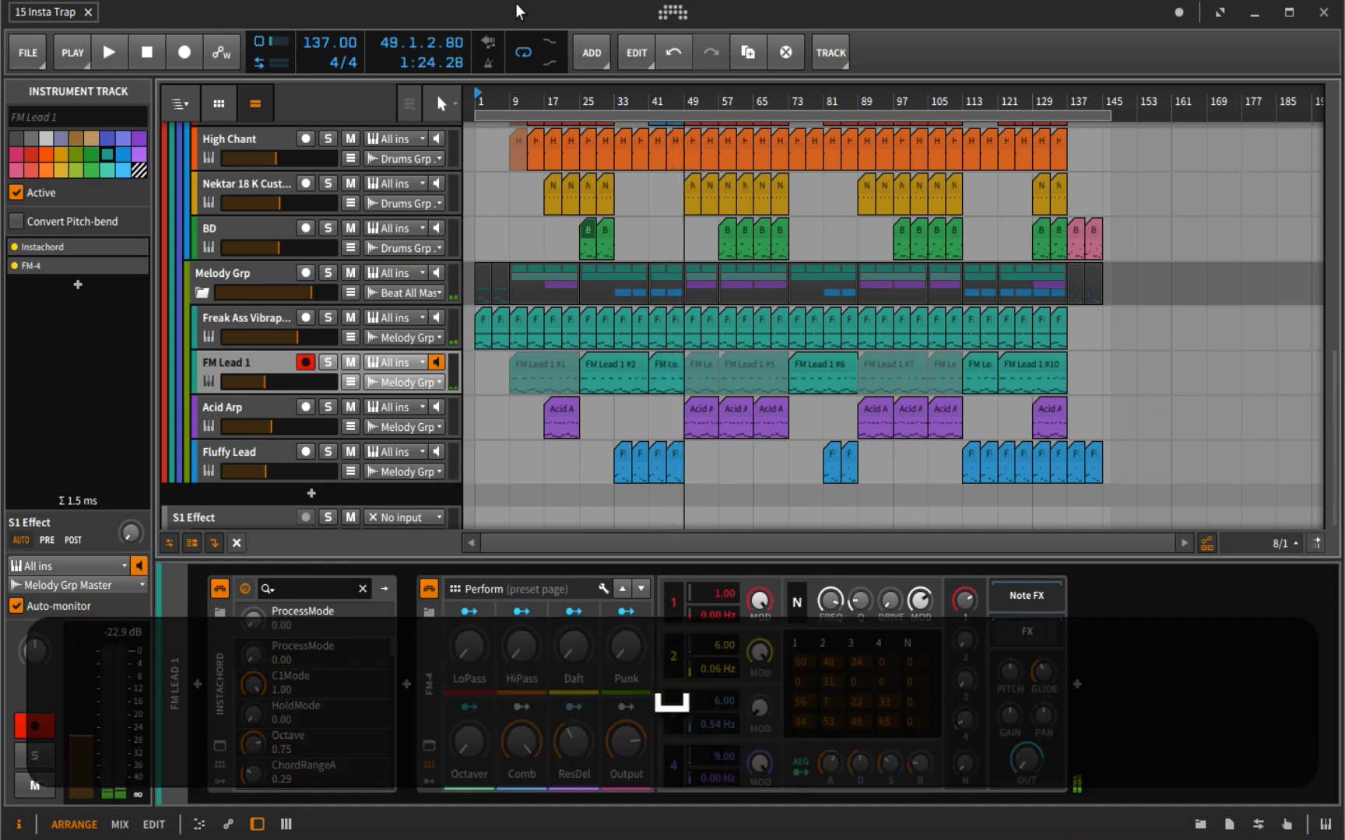